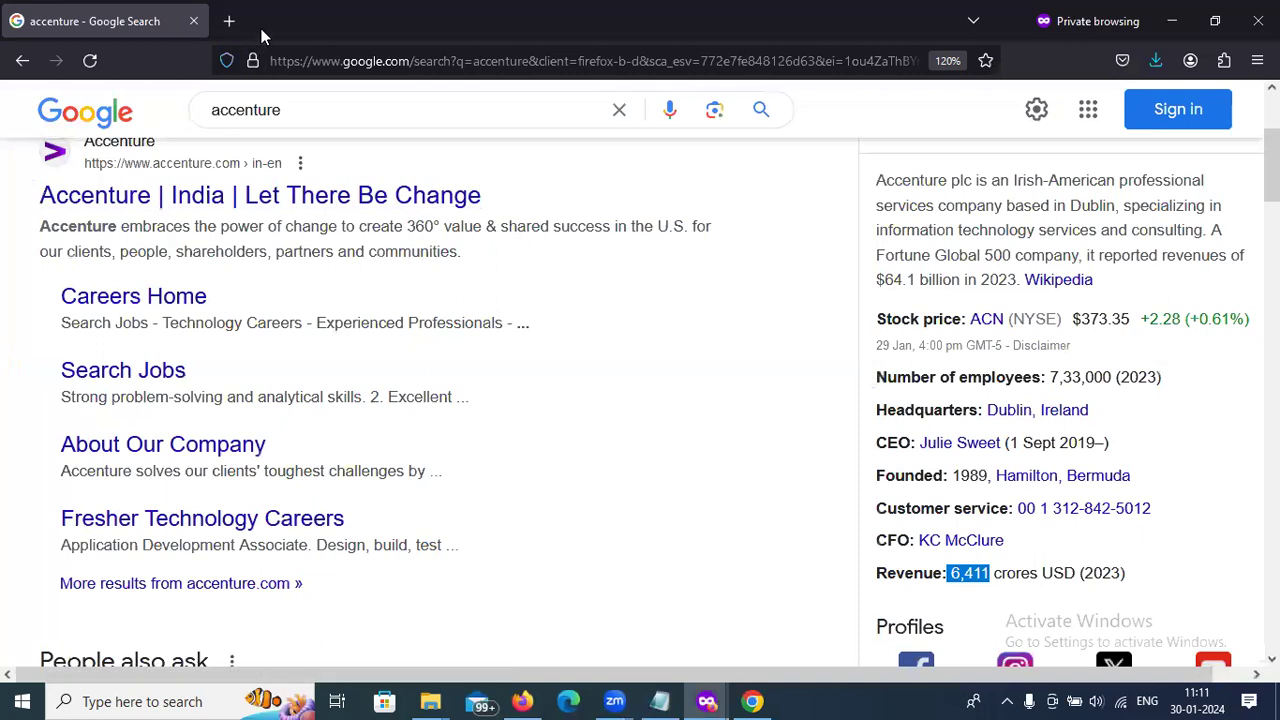
Step: Load a nonexistent google.com address with a first name as its path in a new tab, and enlarge the page to 120%
click(229, 21)
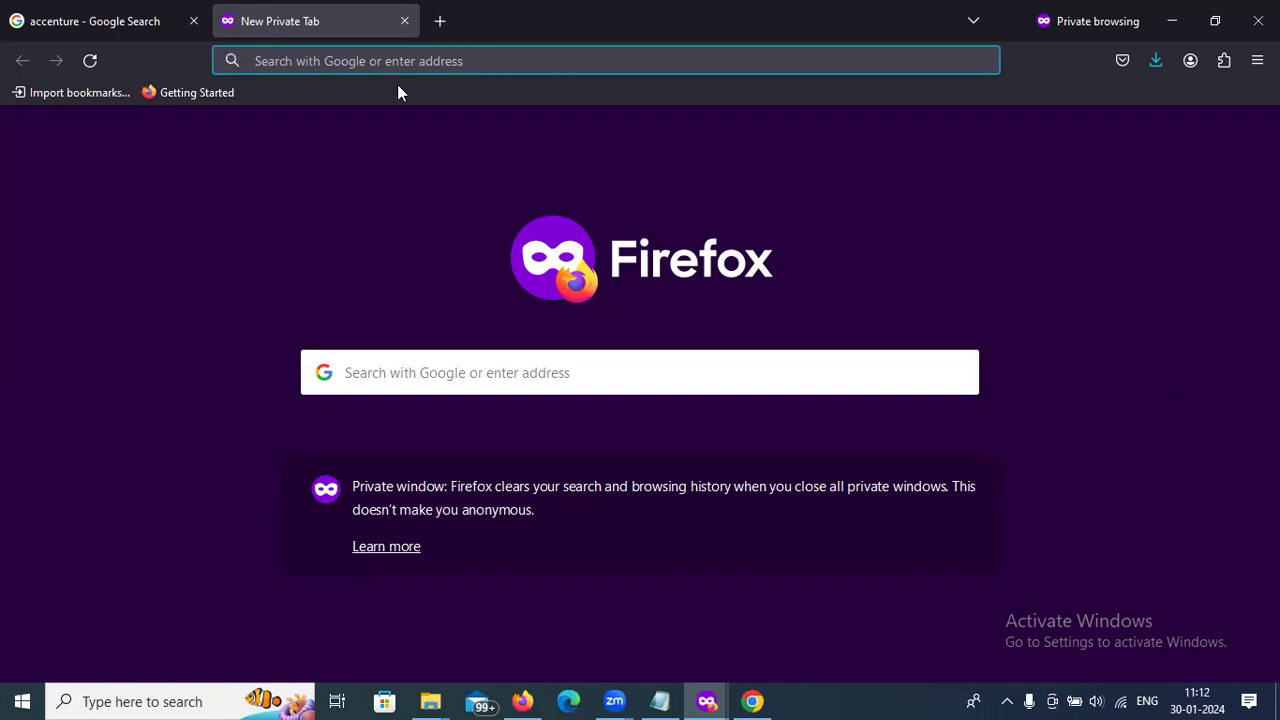
text(google.com/)
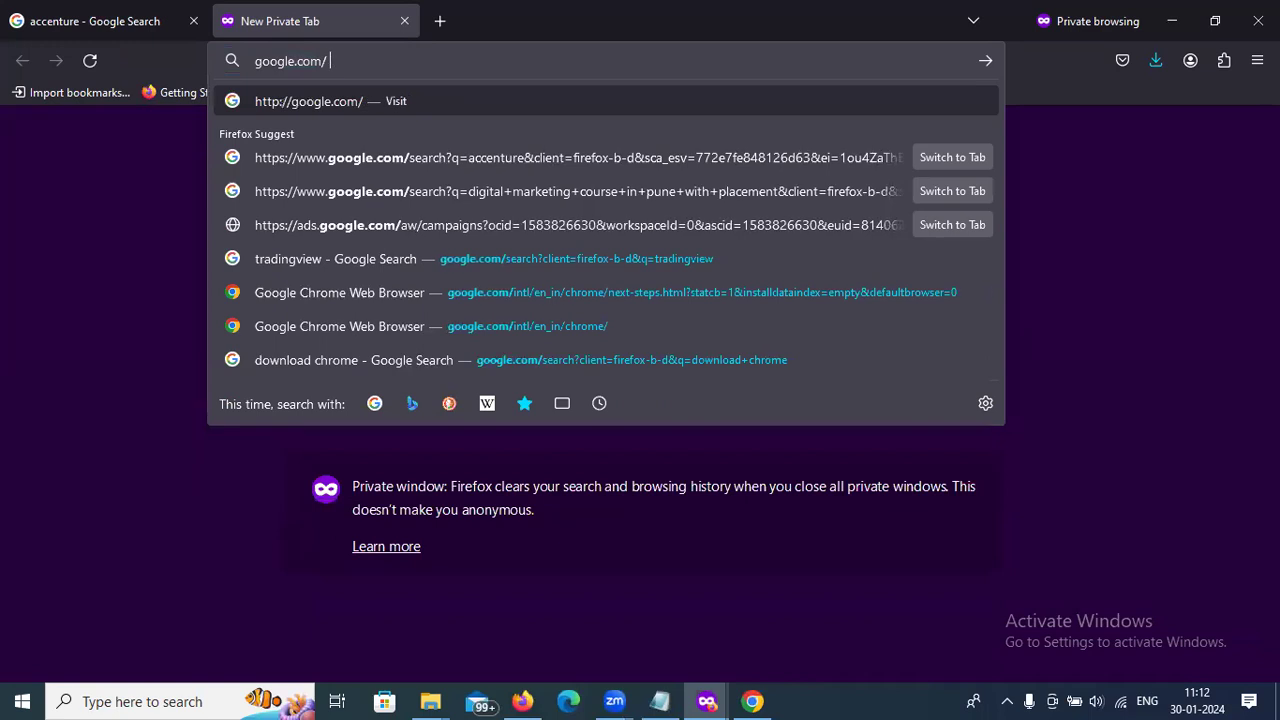
text(pooha)
key(BackSpace)
key(BackSpace)
text(ja)
key(Return)
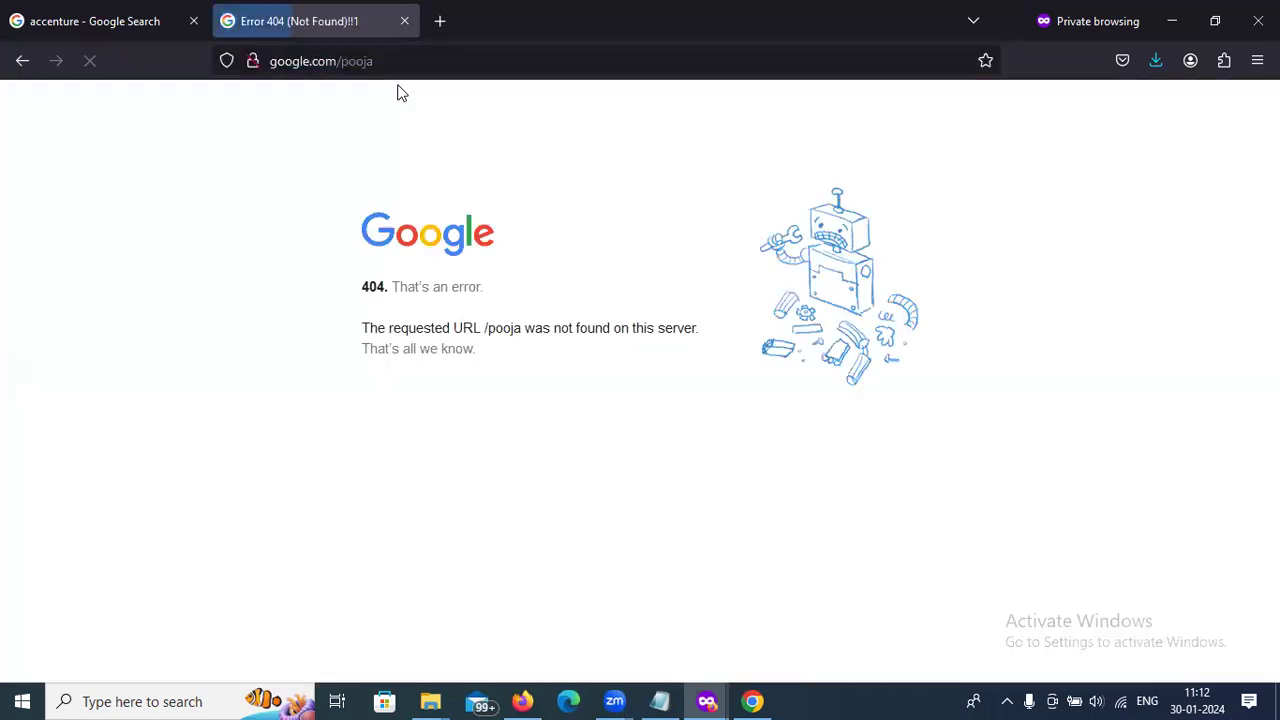
key(ctrl+plus)
key(ctrl+plus)
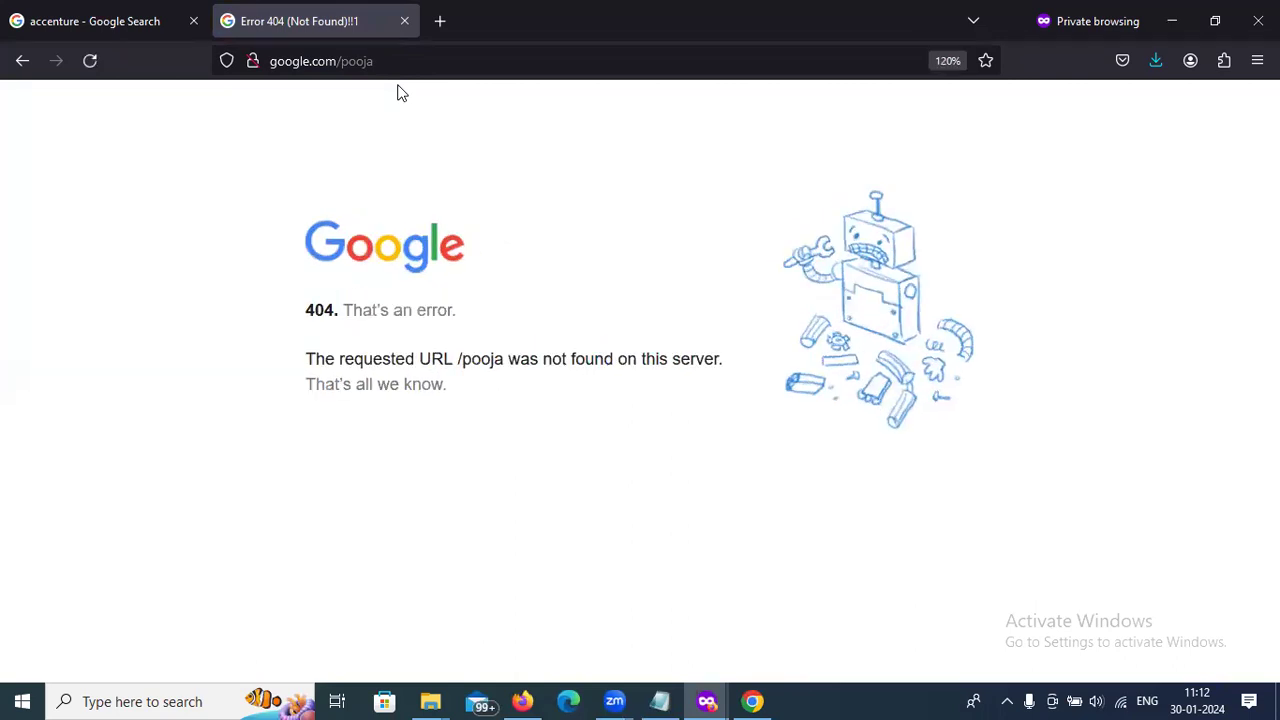
Step: Load google.com with a different first name as the path, and select that path in the address
drag(383, 63, 341, 72)
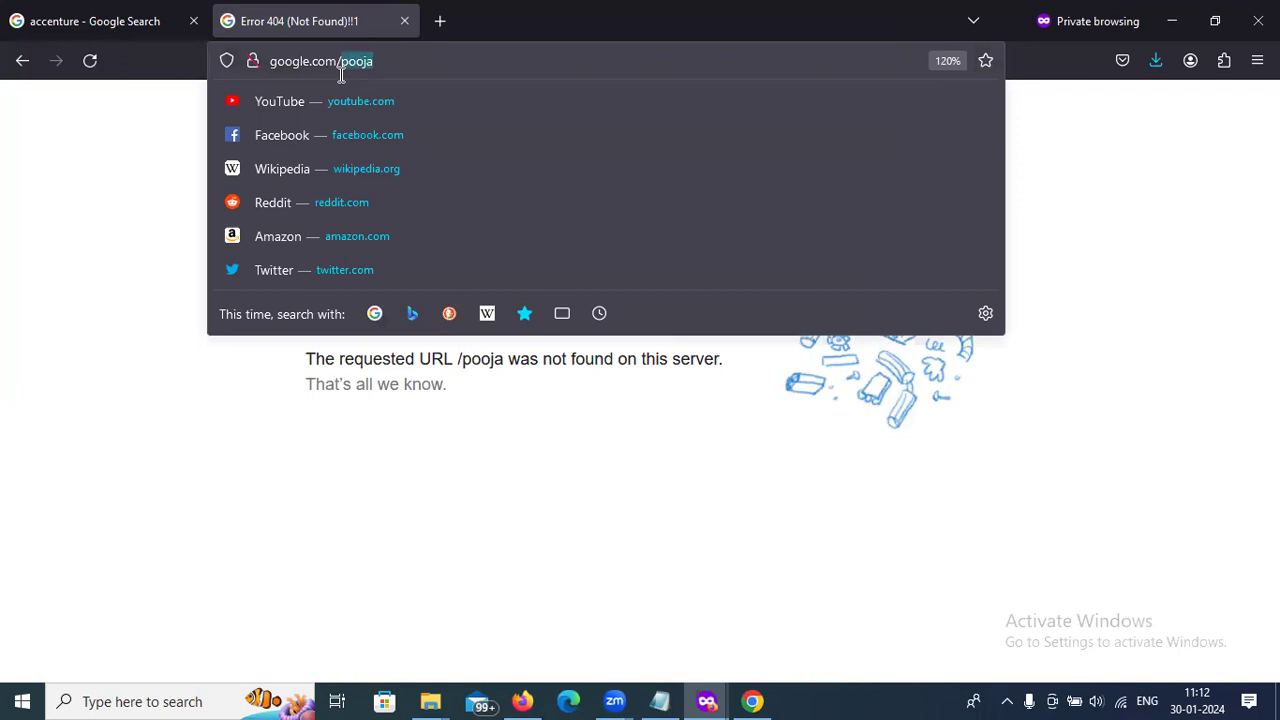
text(apurva)
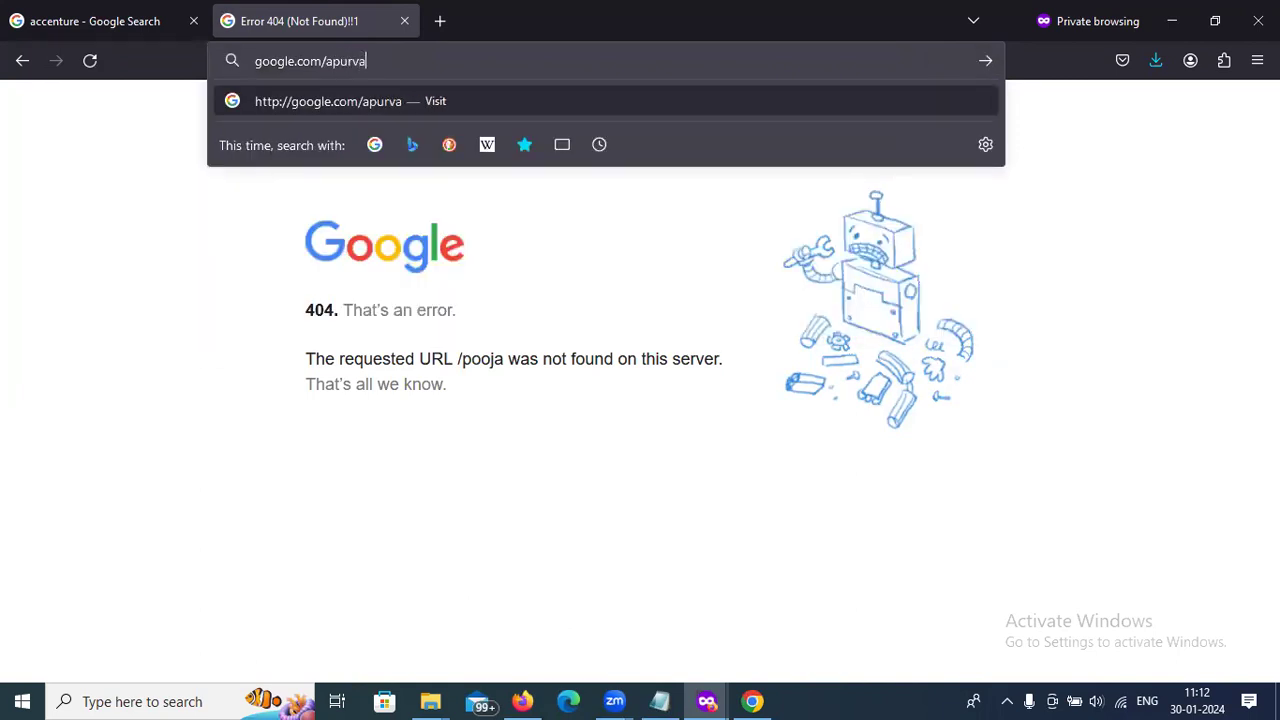
key(Return)
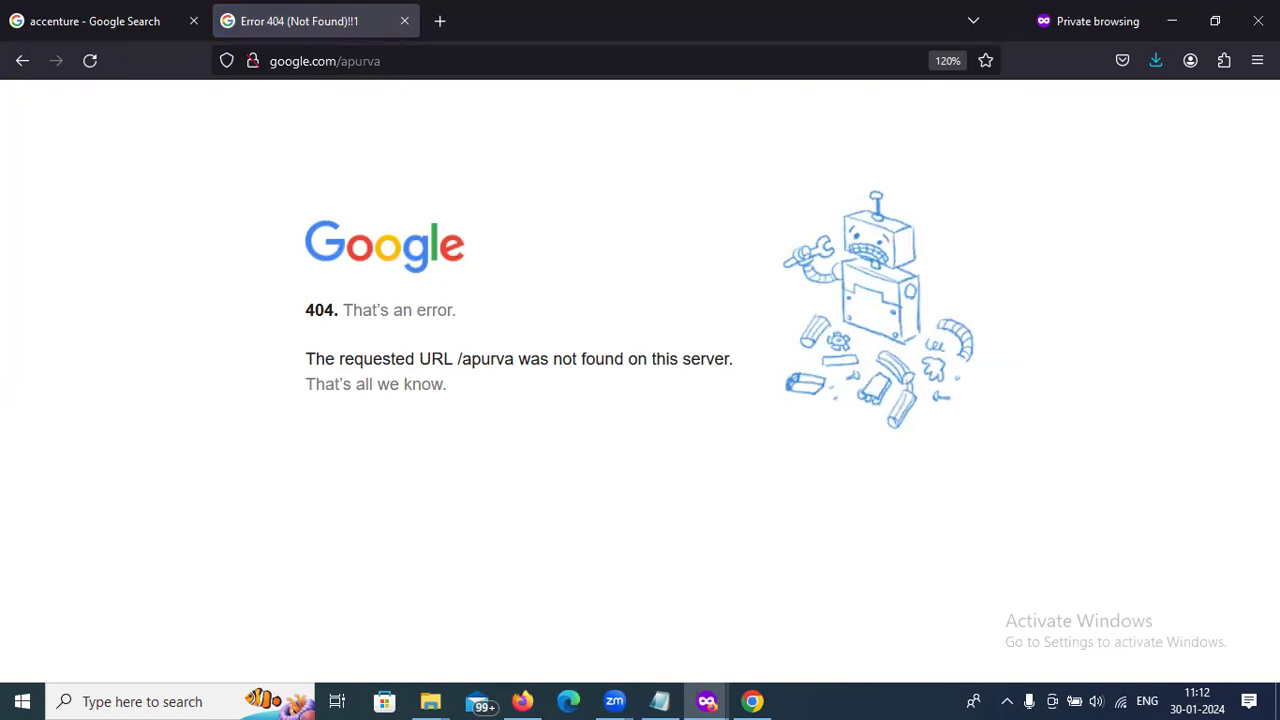
drag(341, 62, 400, 62)
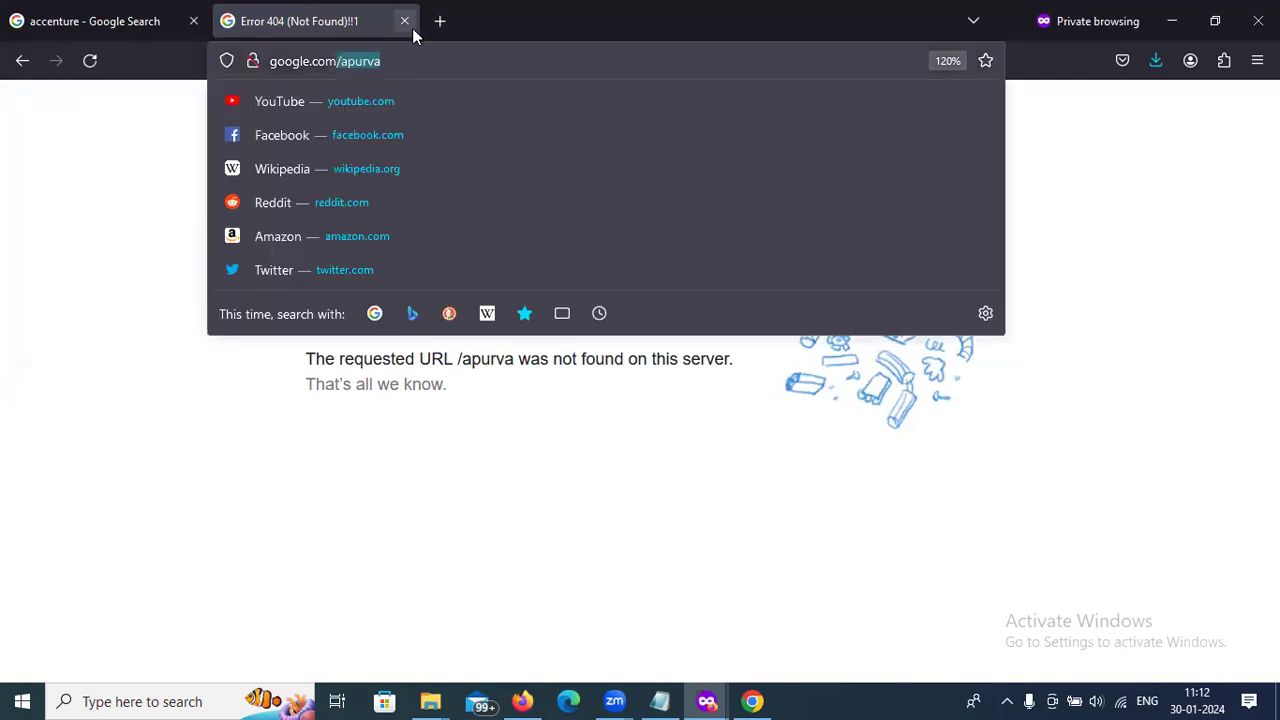
Step: Switch to the My blog site in Chrome and copy the link address of the Yoga Classes in Pune course page
key(alt+Tab)
key(alt+Tab)
key(alt+Tab)
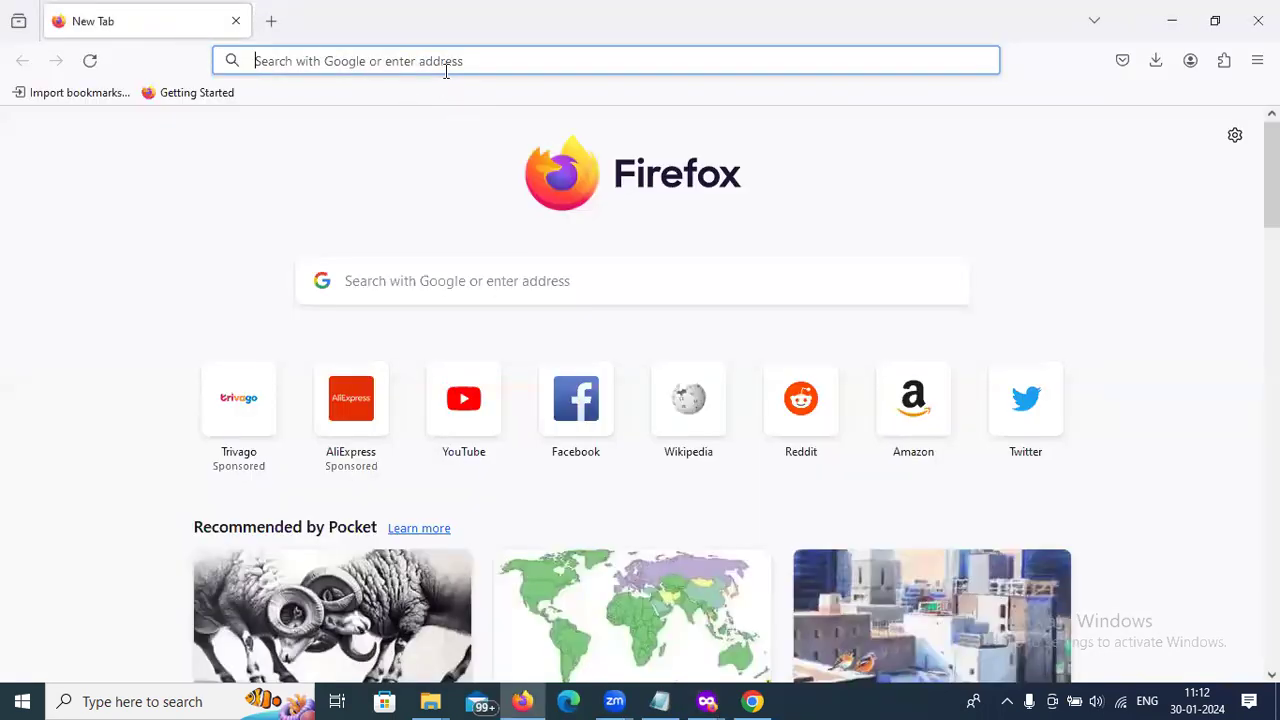
key(alt+Tab)
key(alt+Tab)
key(alt+Tab)
key(alt+Tab)
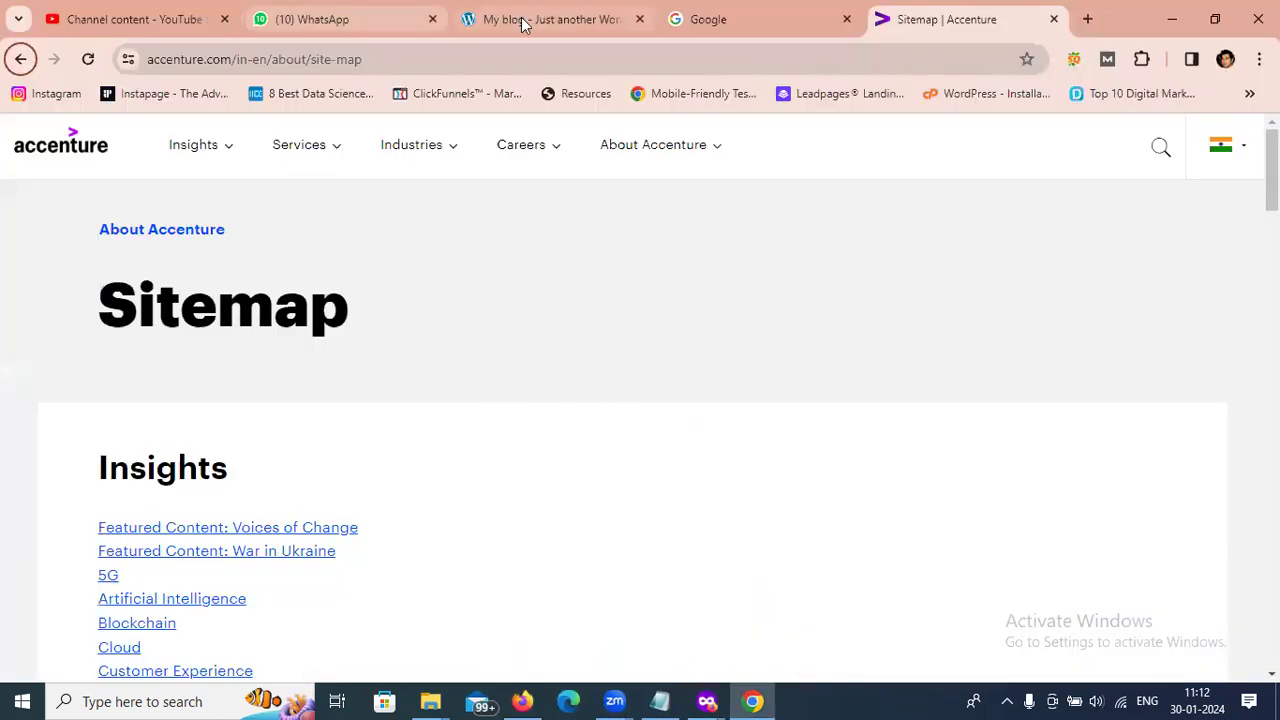
click(522, 24)
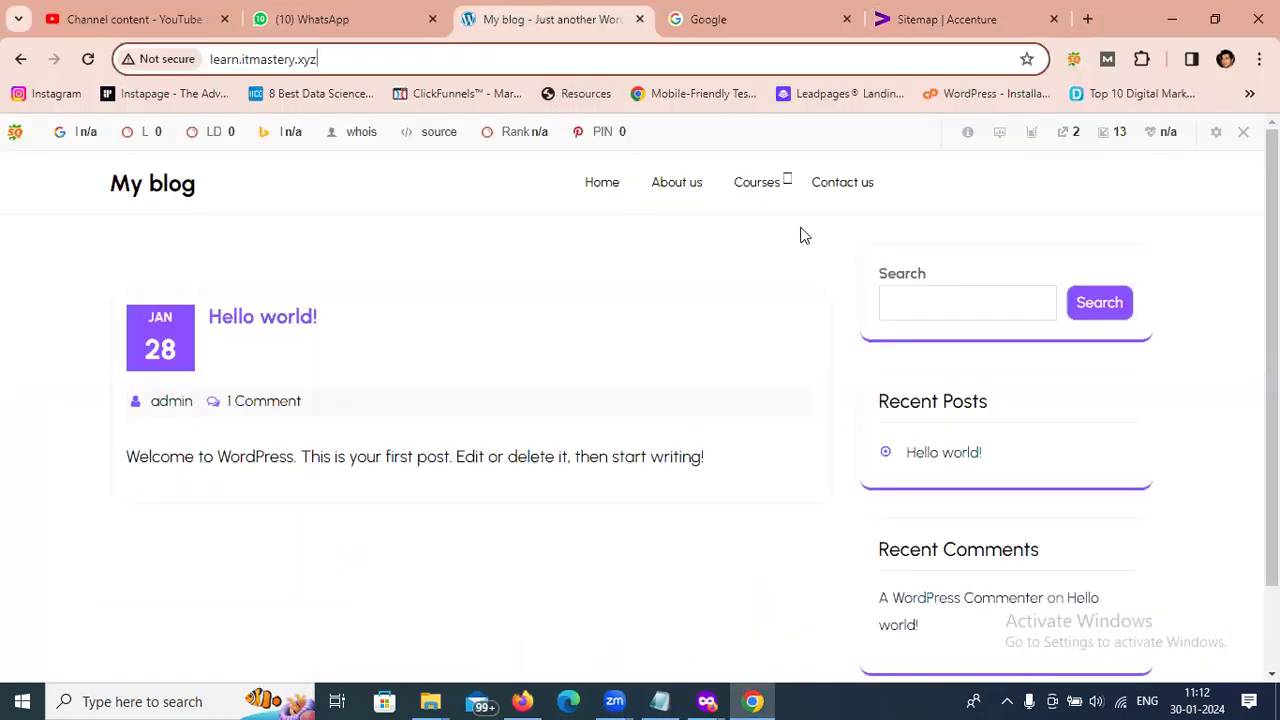
mouse_move(769, 200)
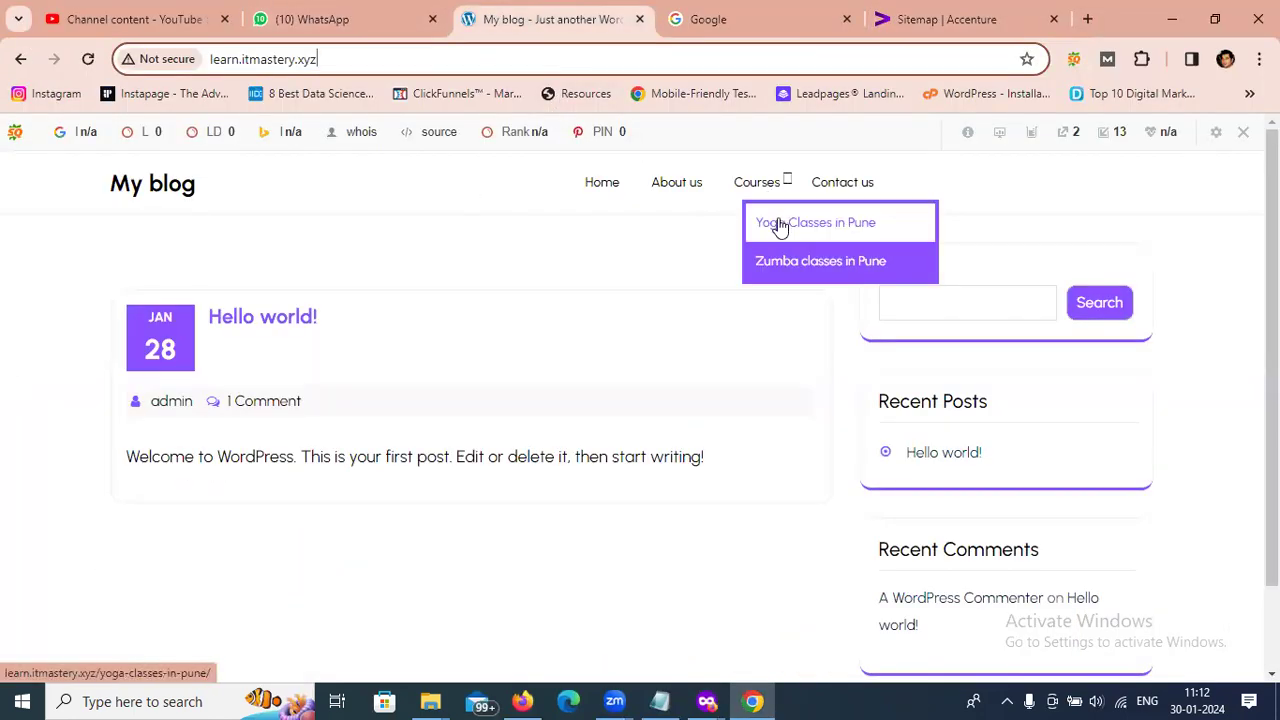
right_click(780, 228)
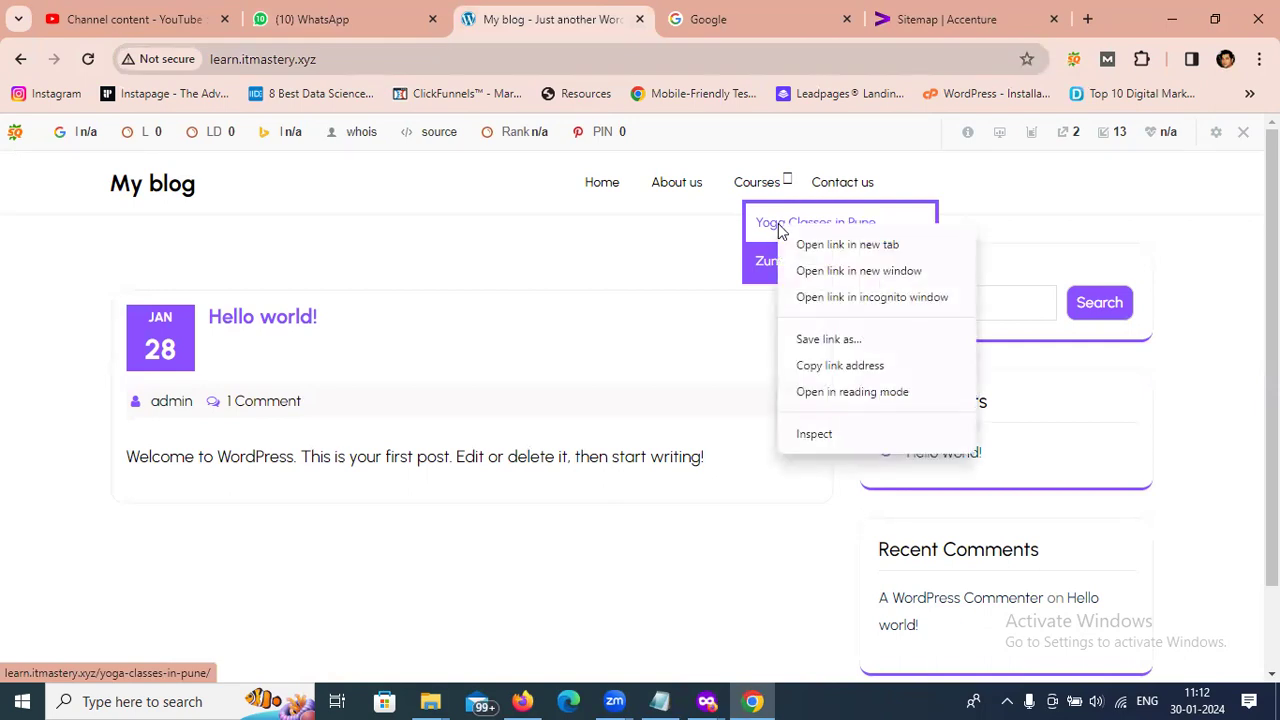
click(809, 366)
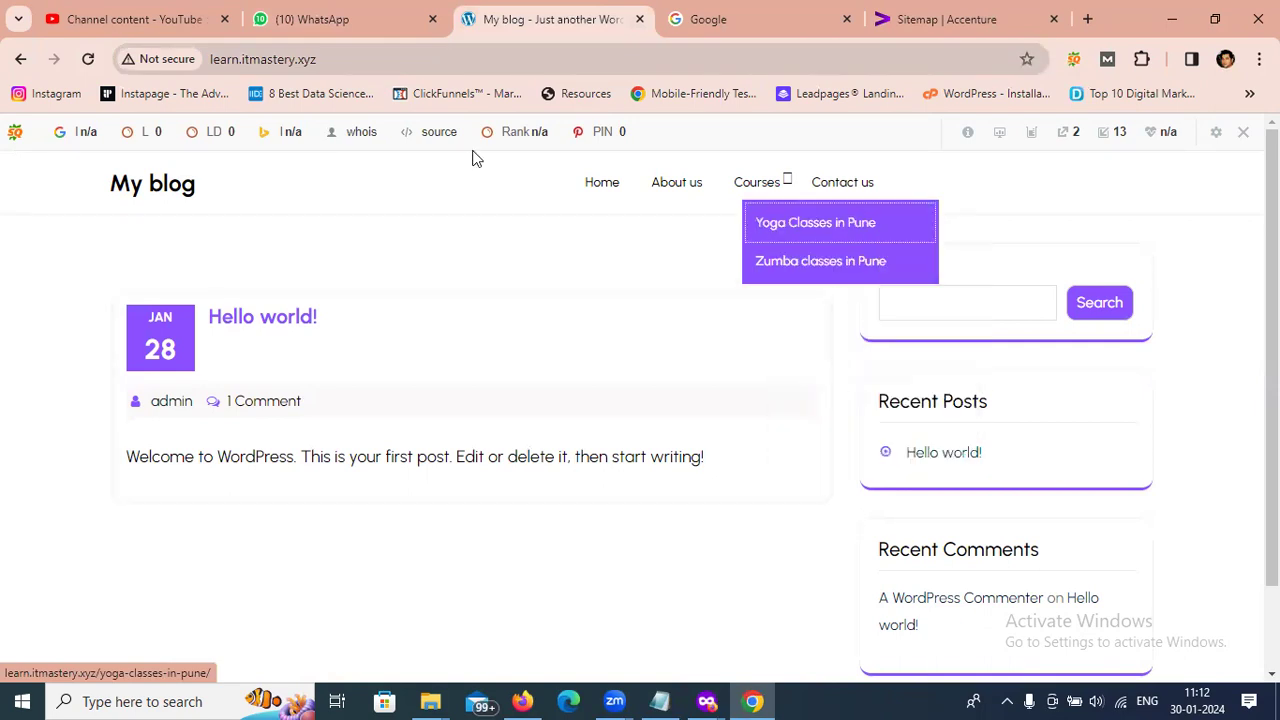
Step: Open the blog's admin login at learn.itmastery.xyz/wp-admin
click(406, 59)
click(407, 61)
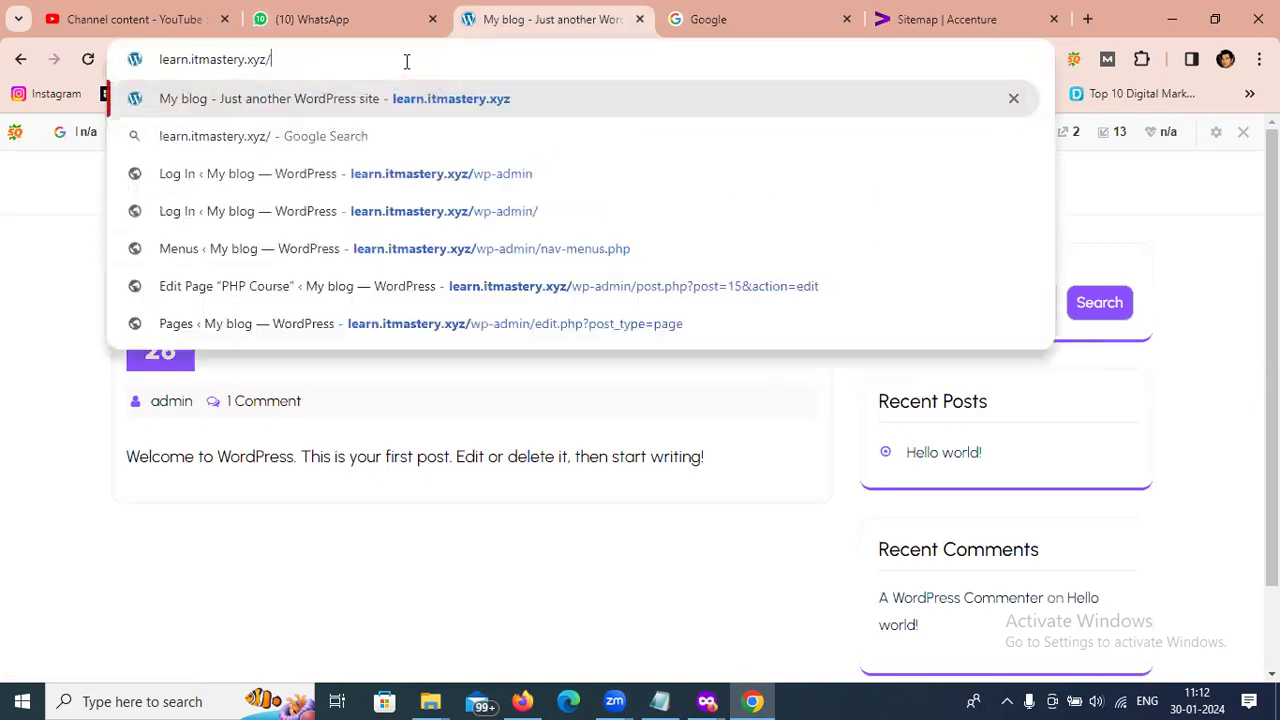
text(w)
key(Return)
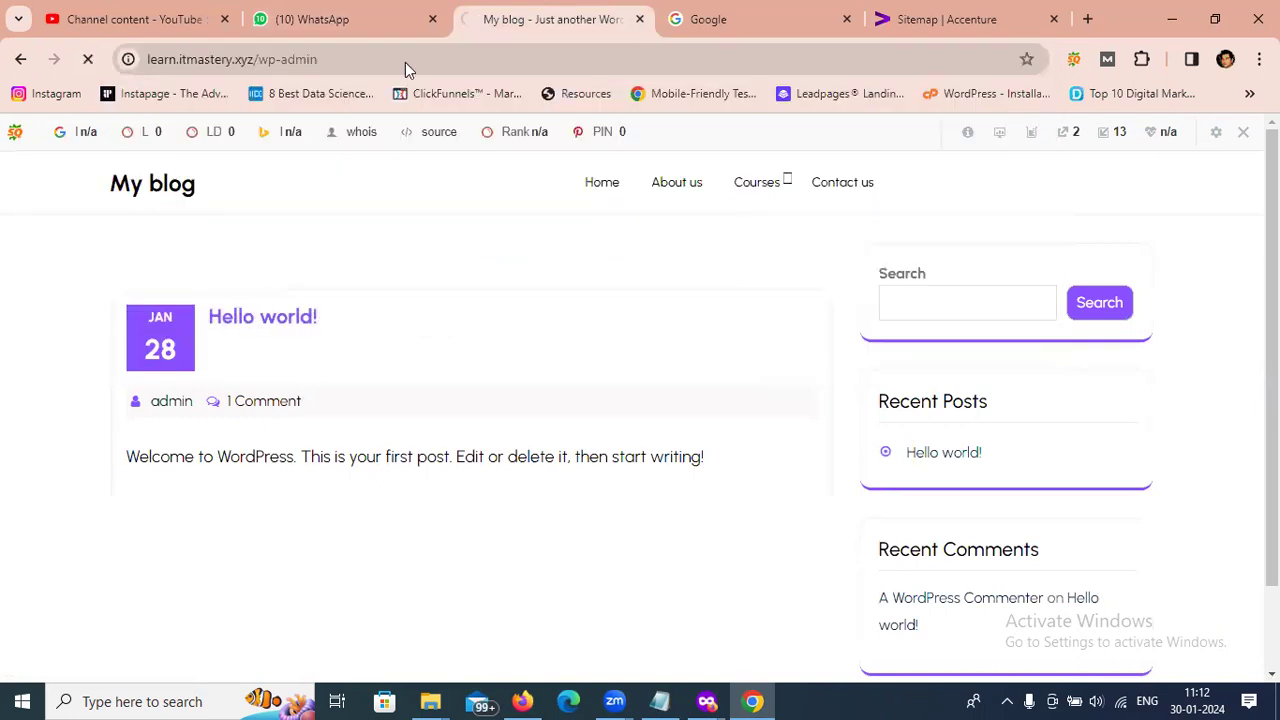
key(alt+Tab)
key(alt+Tab)
key(alt+Tab)
scroll(335, 243, down, 6)
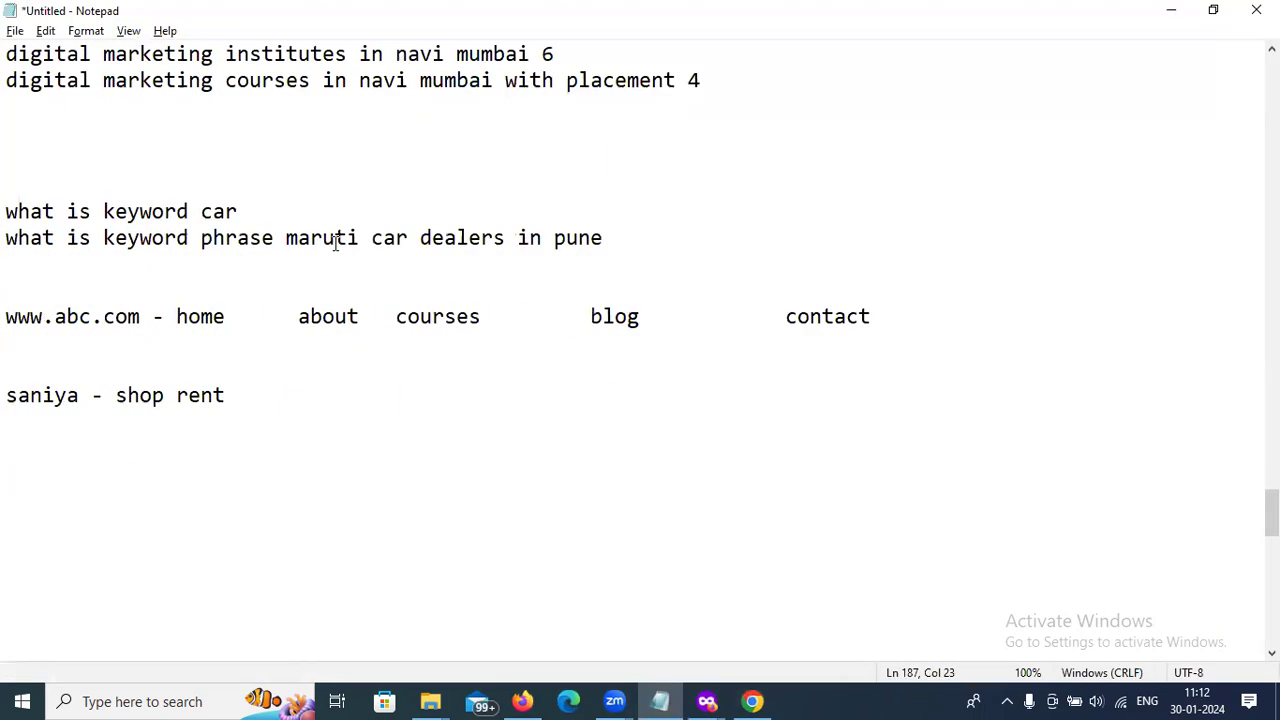
scroll(335, 243, down, 4)
click(107, 331)
text(http://learn.itmastery.xyz/yoga-classes-in-pune/)
Step: Return to Chrome and log in to WordPress with the saved username and account password stored for winter.itmastery.xyz, revealing the password
key(alt+Tab)
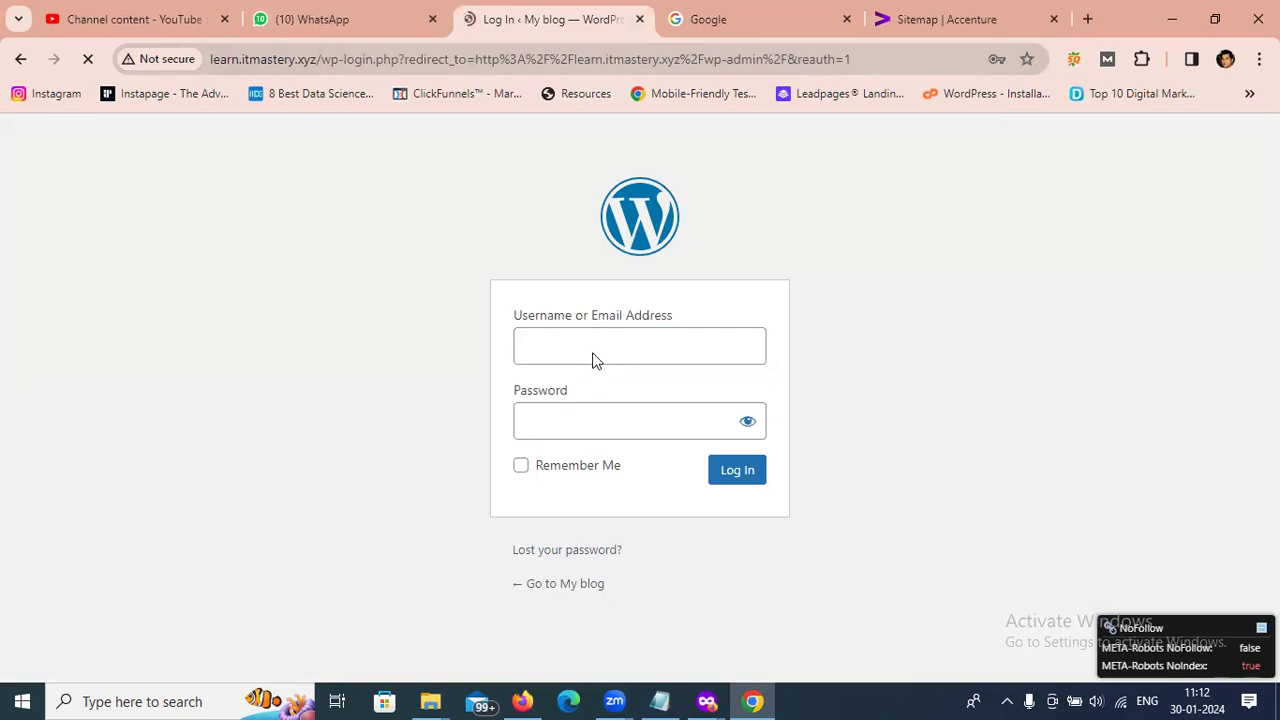
click(592, 360)
click(574, 371)
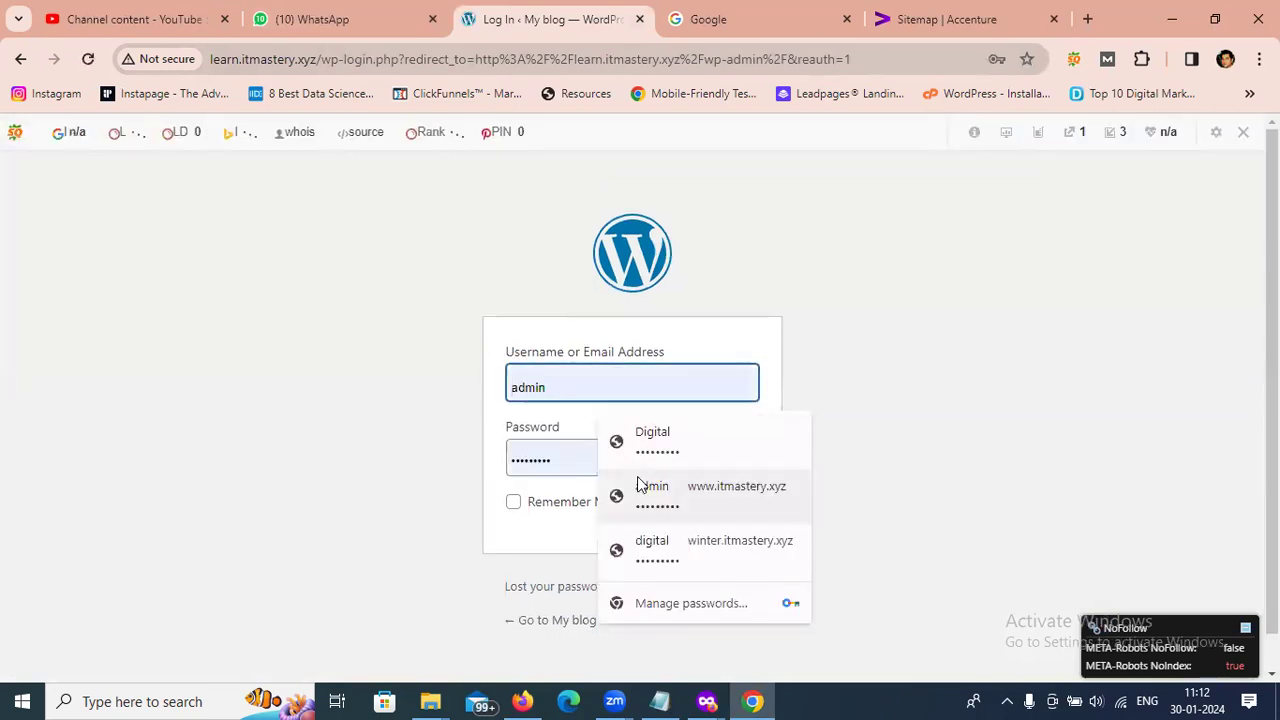
click(651, 543)
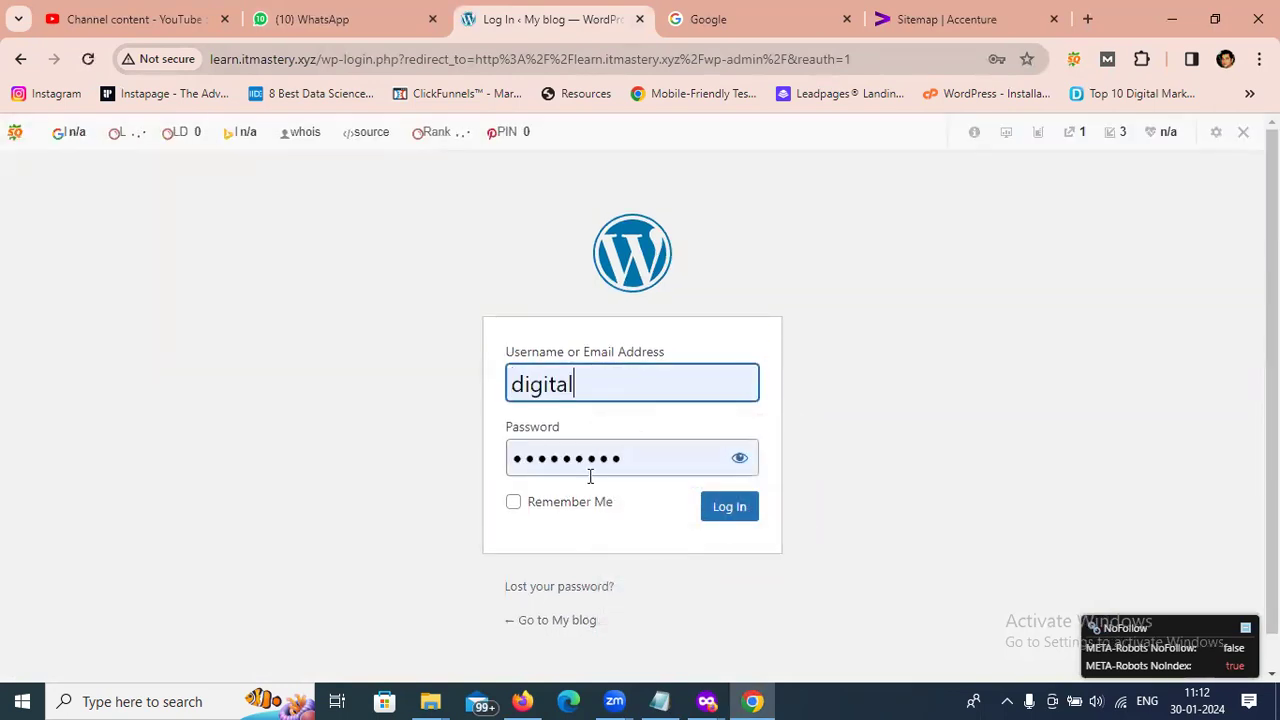
click(740, 458)
click(735, 512)
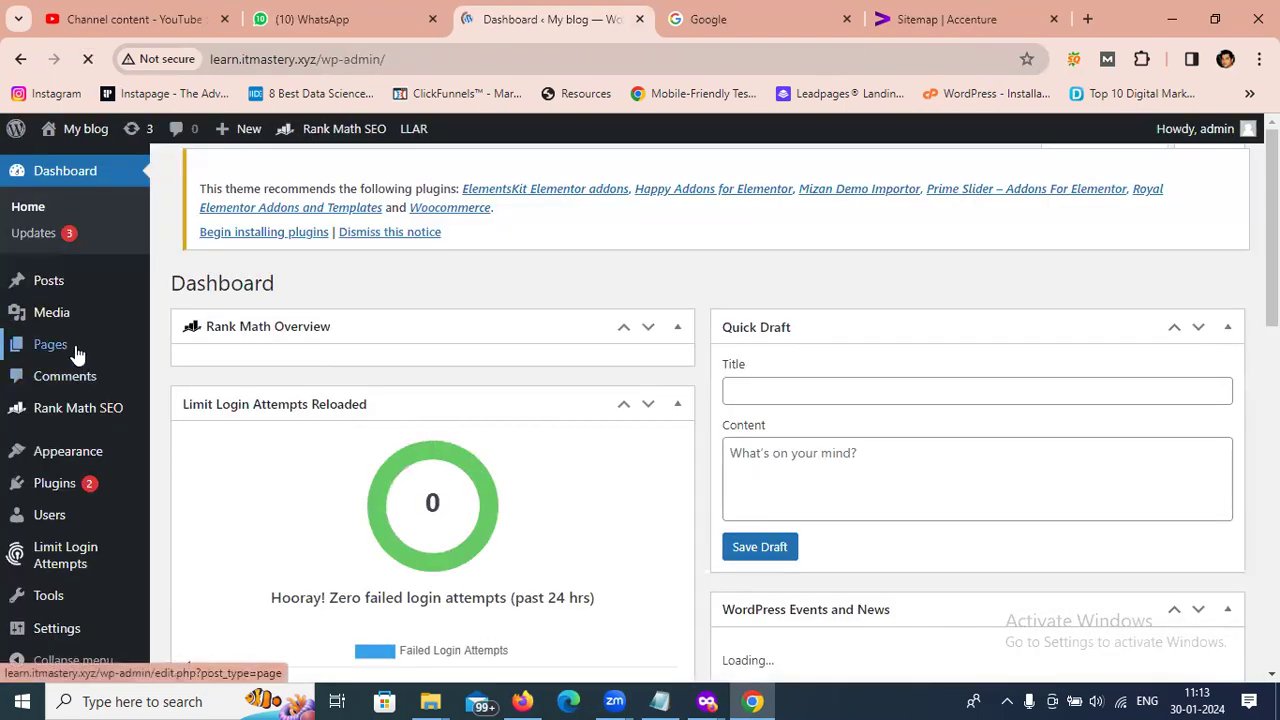
Step: Move the Yoga Classes in Pune page to the trash from the WordPress page list
mouse_move(86, 351)
click(178, 346)
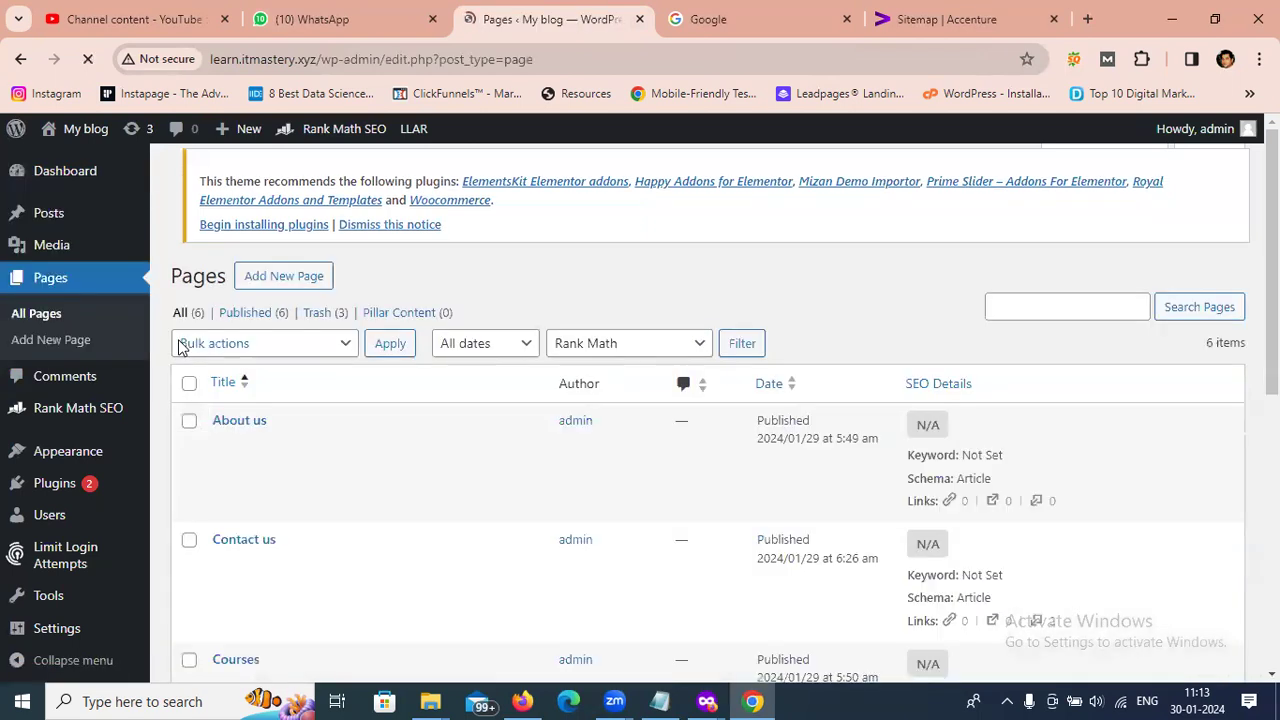
scroll(290, 360, down, 4)
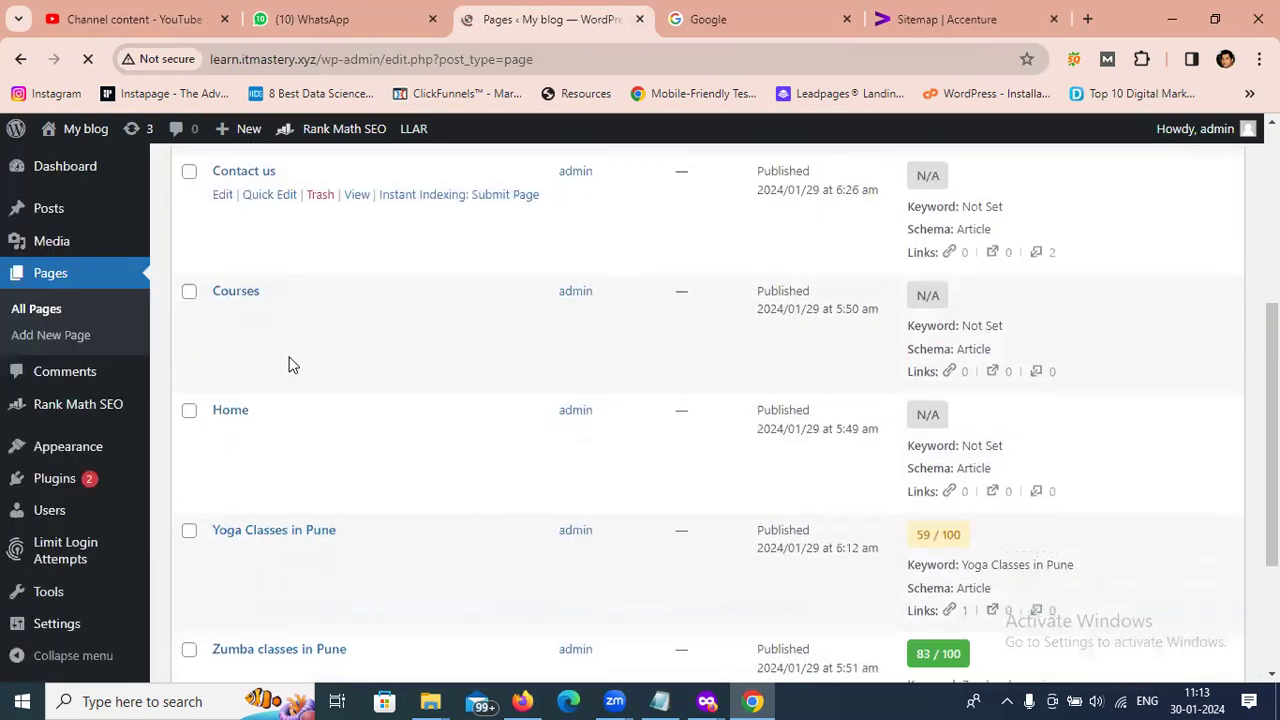
scroll(288, 365, down, 3)
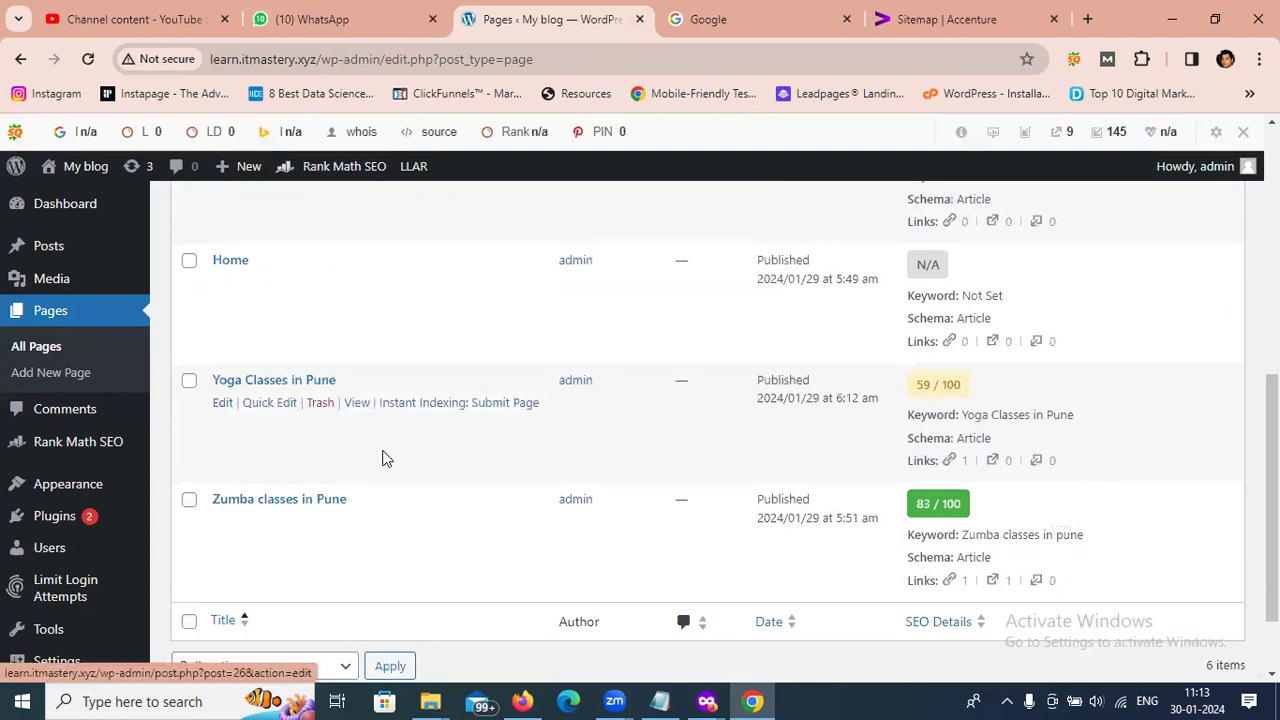
key(alt+Tab)
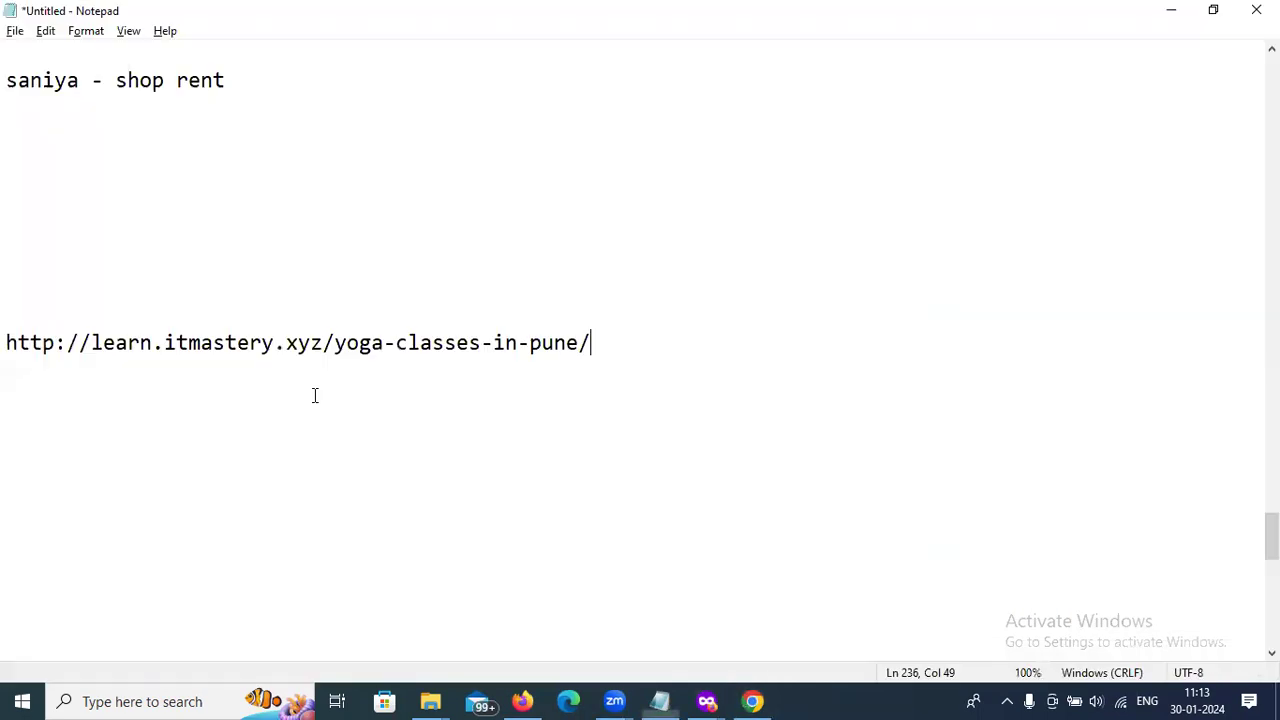
key(alt+Tab)
click(320, 404)
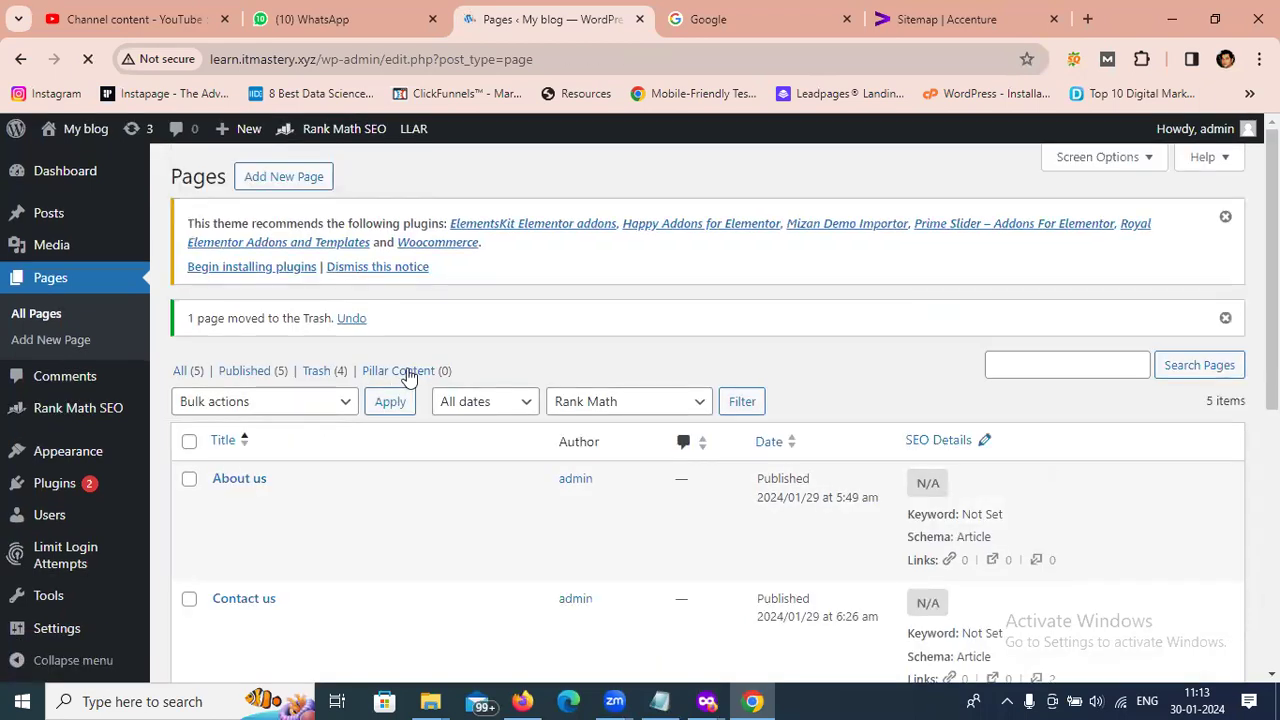
Step: Copy the yoga-classes-in-pune URL from Notepad, load it in Firefox, and highlight the page's main heading
key(alt+Tab)
drag(5, 343, 507, 367)
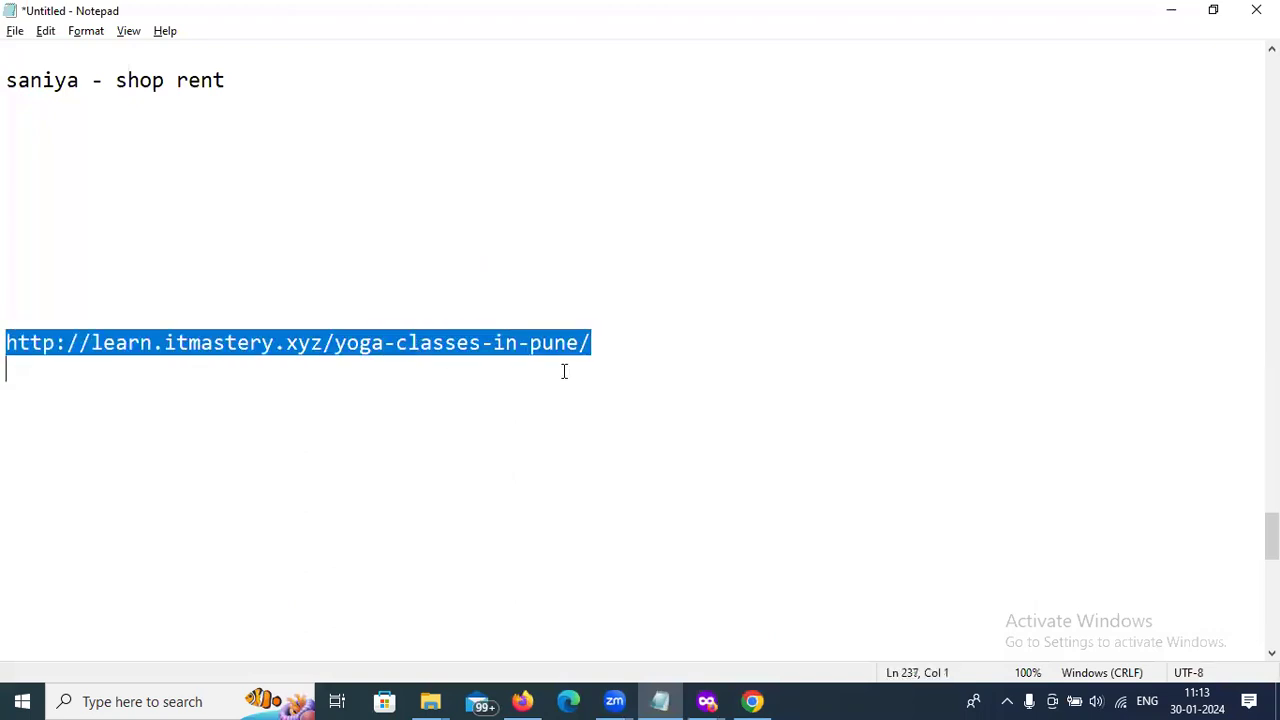
key(alt+Tab)
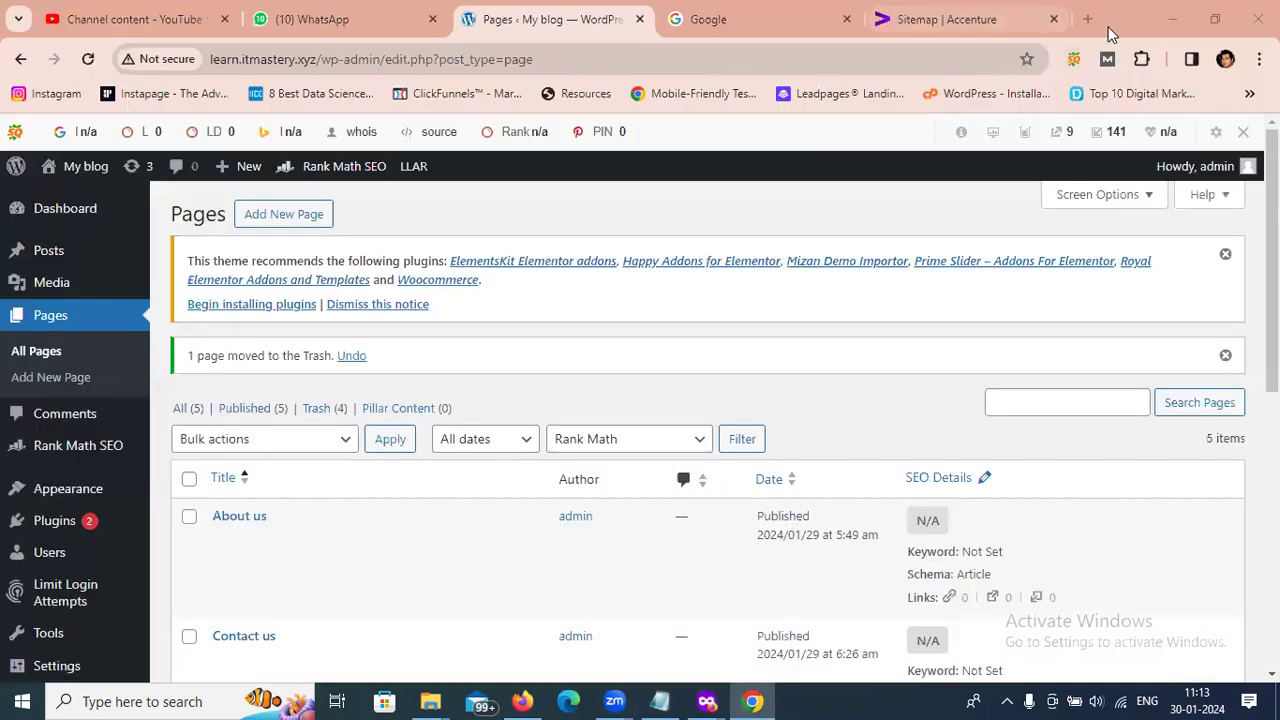
key(alt+Tab)
text(http://learn.itmastery.xyz/yoga-classes-in-pune/)
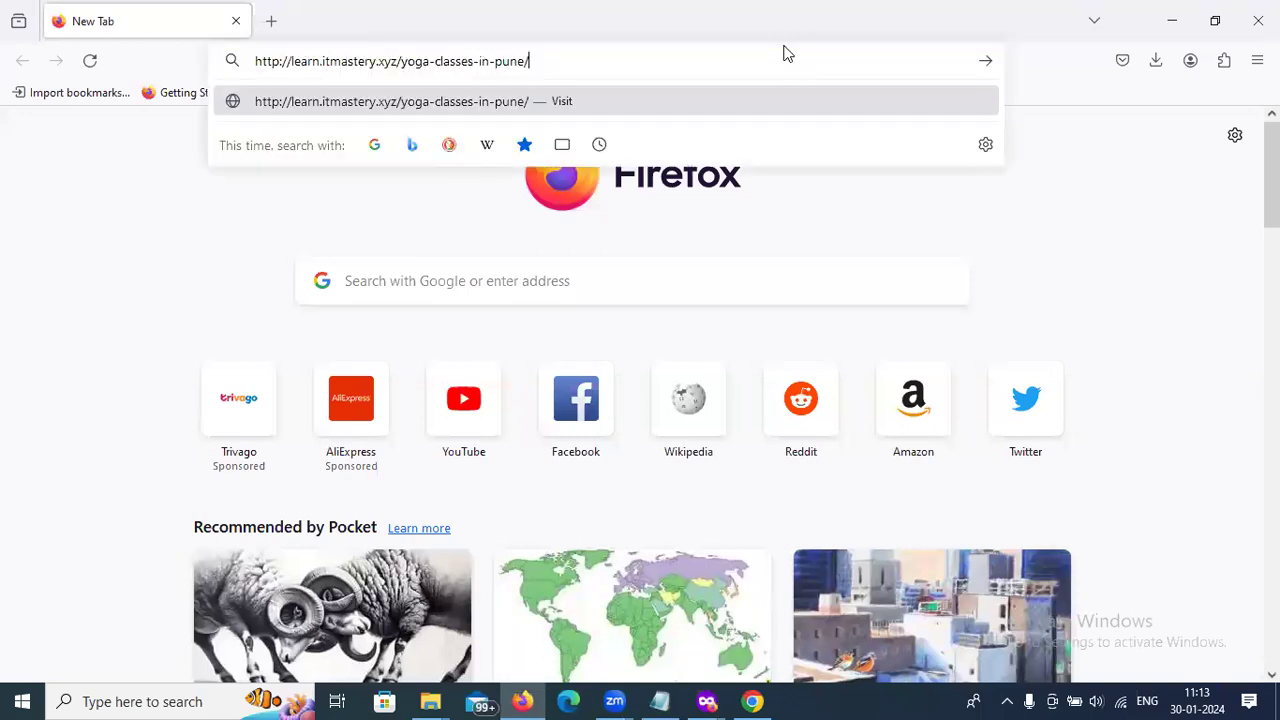
key(Return)
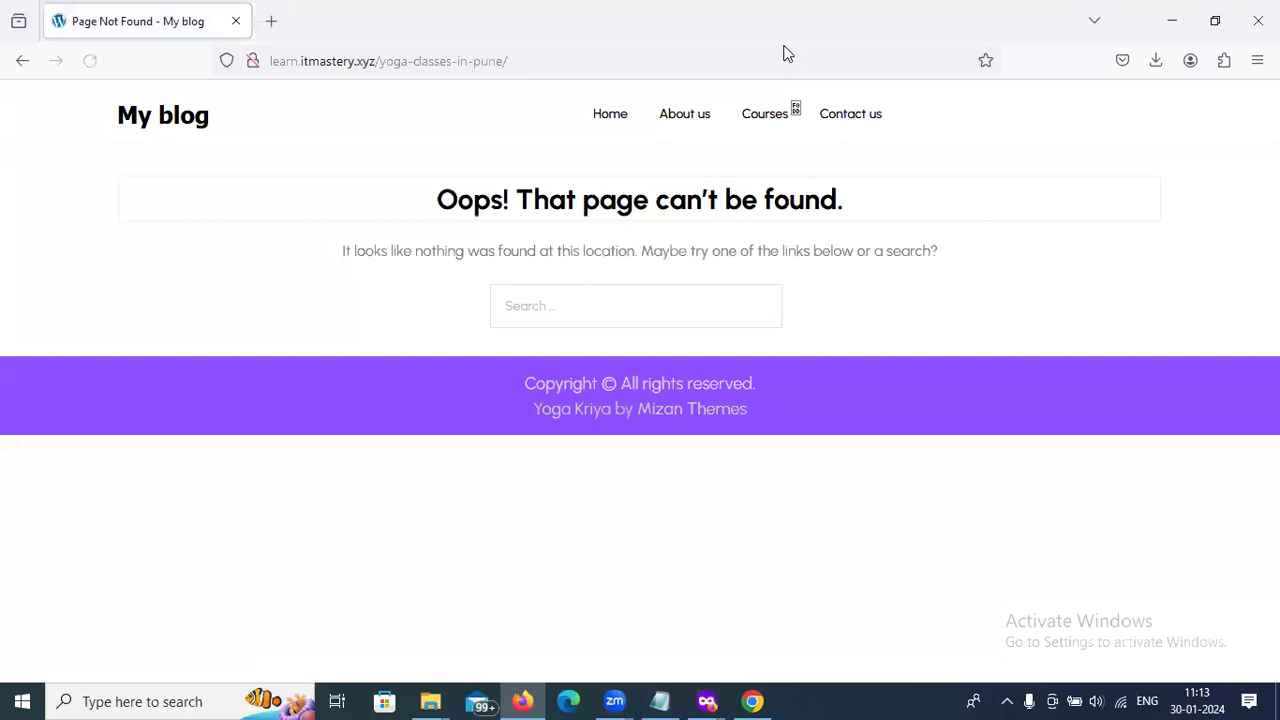
drag(532, 206, 865, 213)
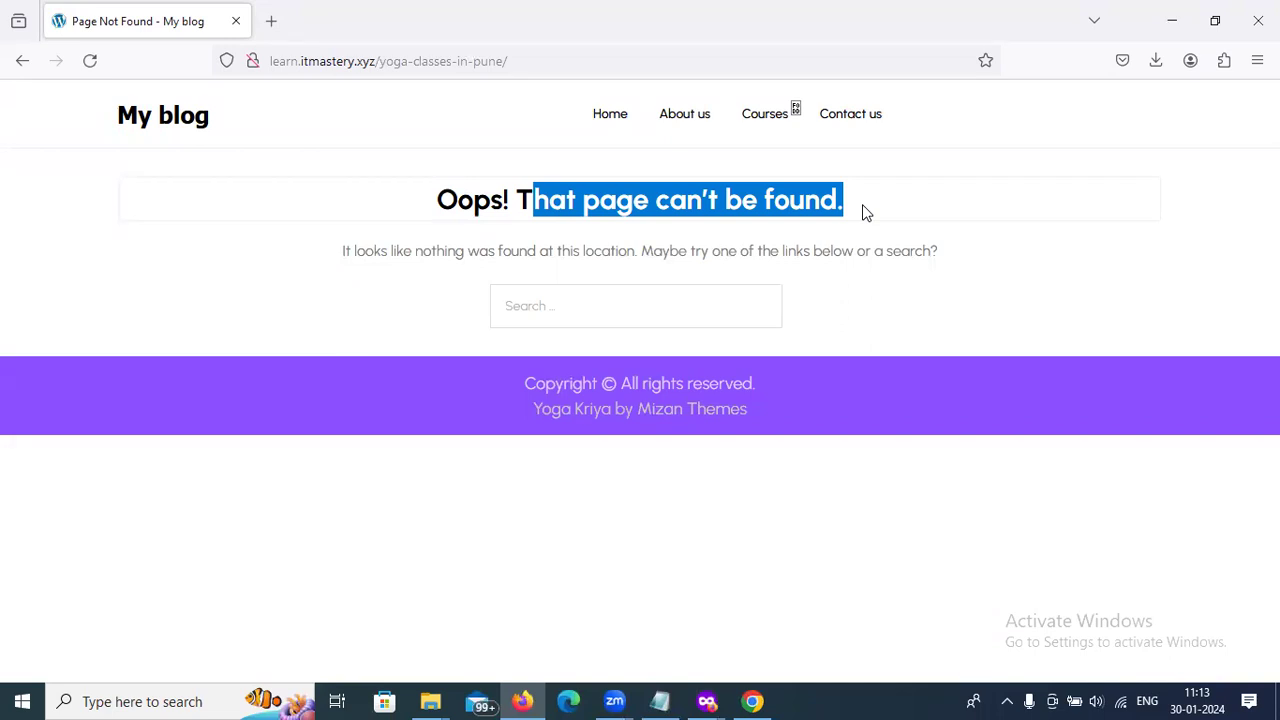
Step: Switch to the Notepad notes and append "/ page not found" to the "404 broken link errors" line
key(alt+Tab)
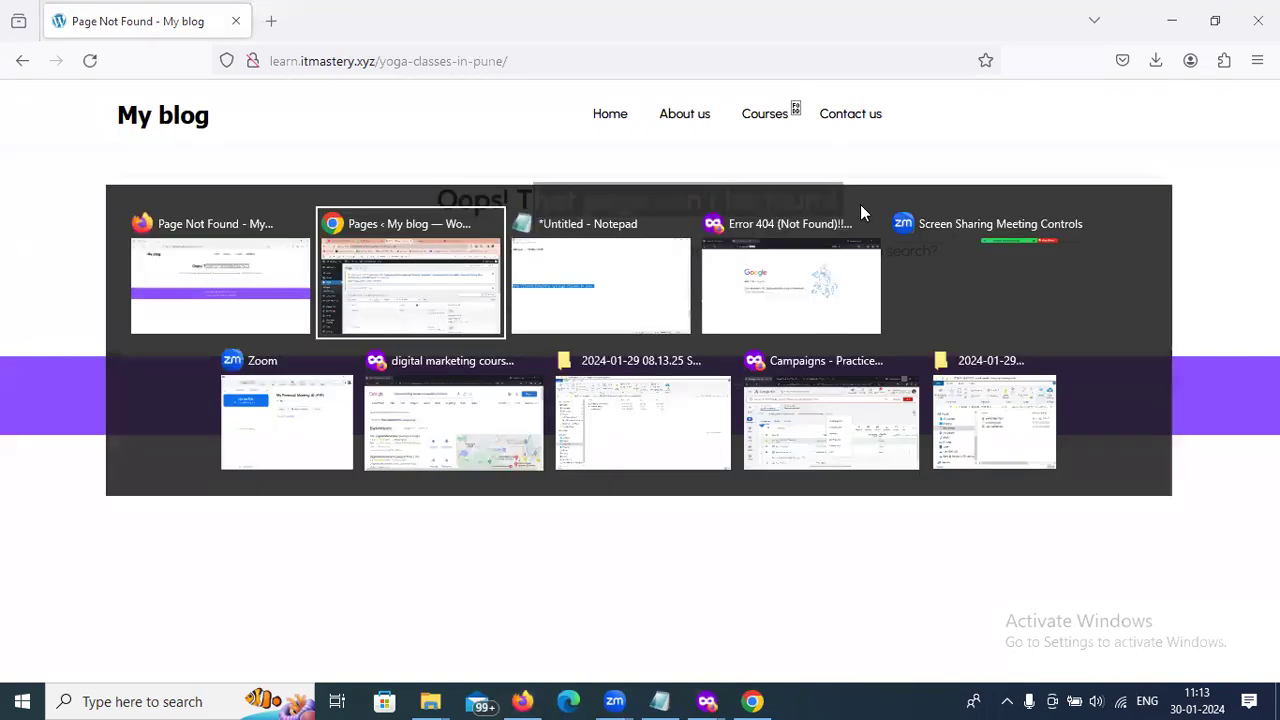
key(alt+Tab)
scroll(301, 307, up, 1)
scroll(301, 307, up, 14)
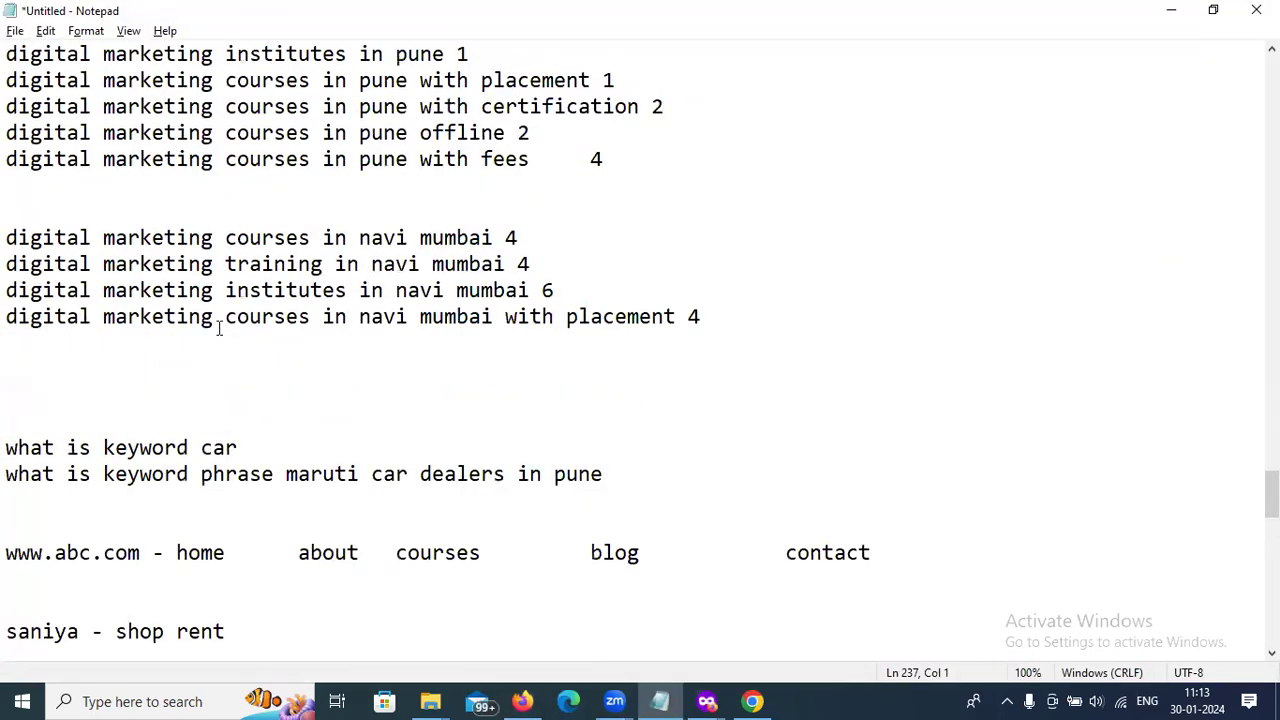
scroll(221, 328, up, 1)
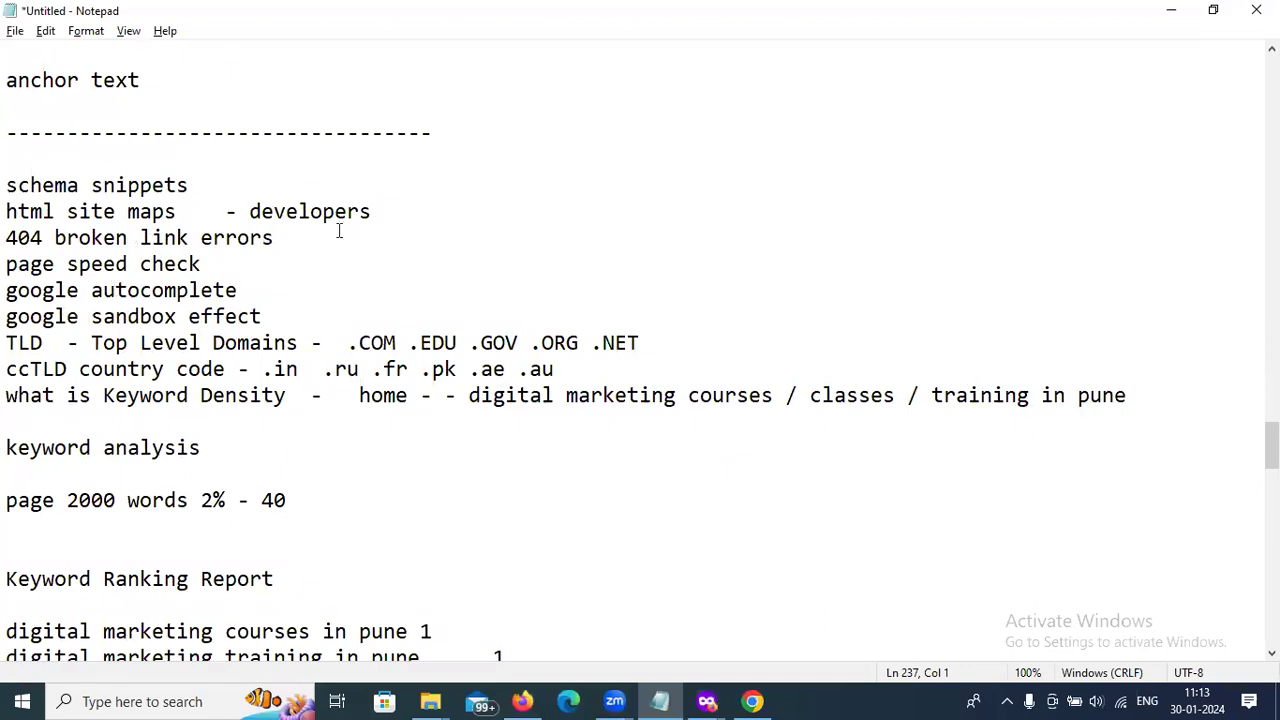
click(273, 237)
text(/ page not fo)
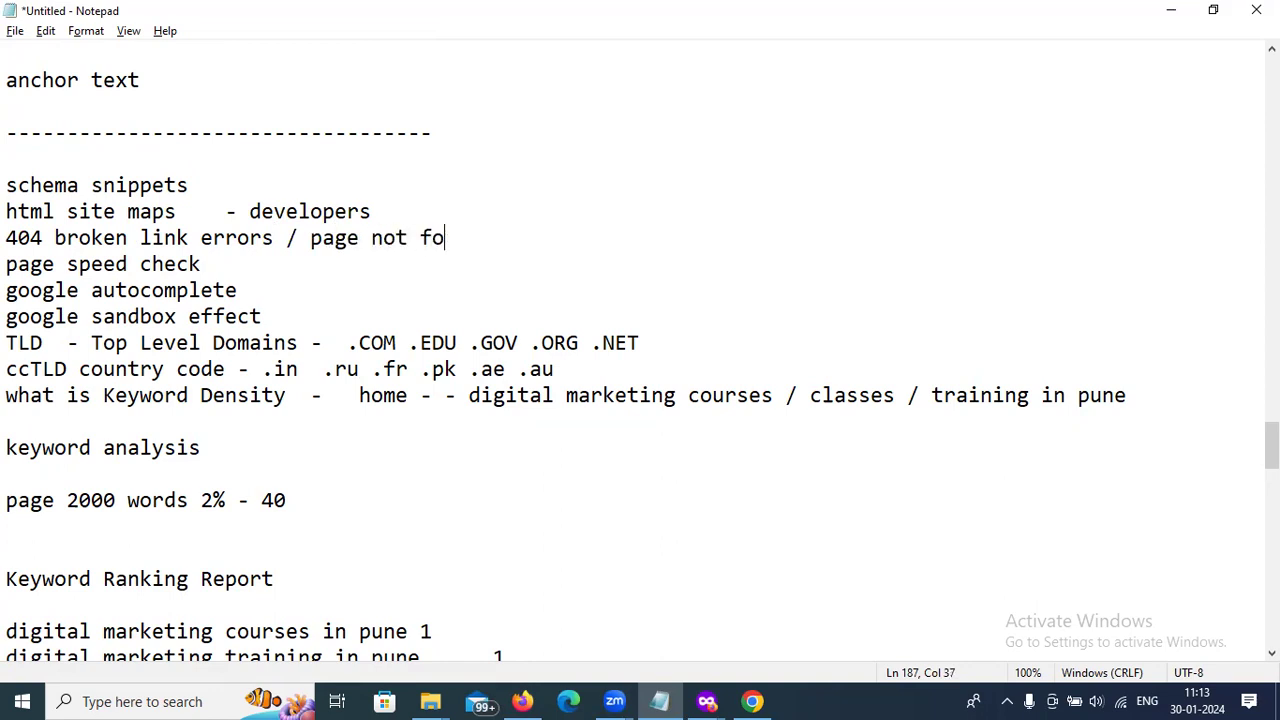
text(und)
key(alt+Tab)
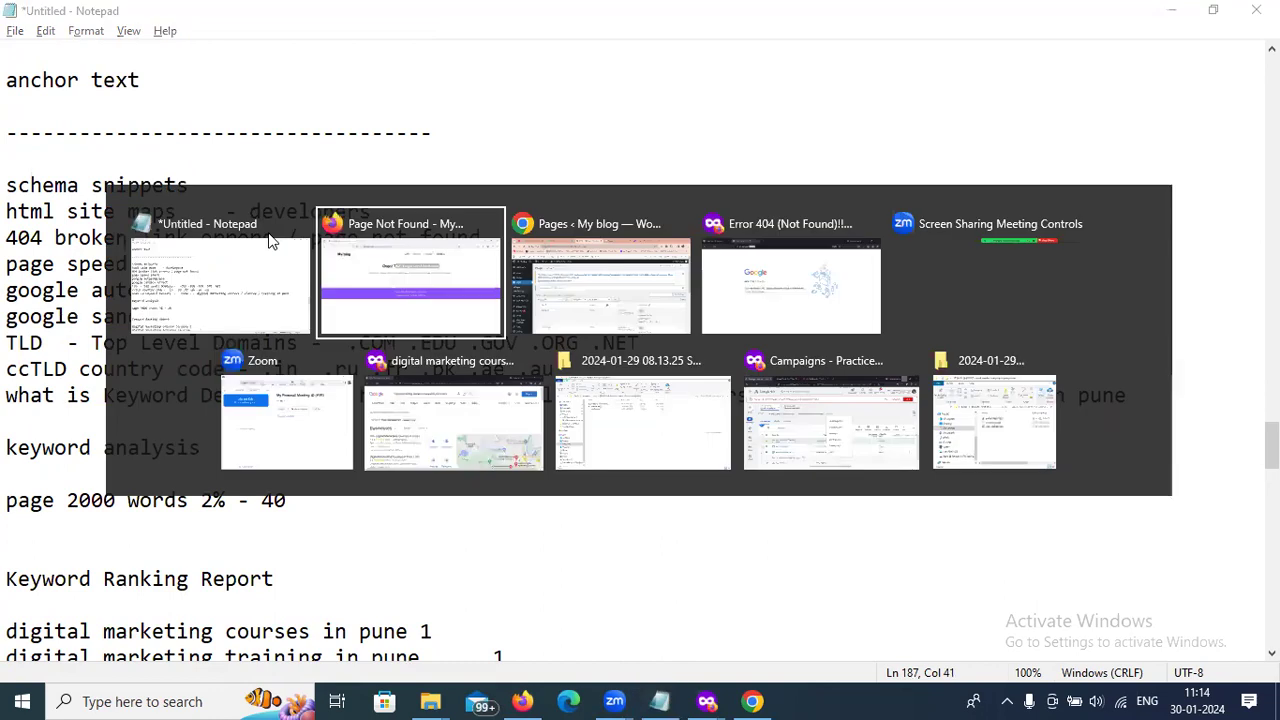
key(alt+Tab)
key(alt+Tab)
key(alt+Tab)
key(alt+shift+Tab)
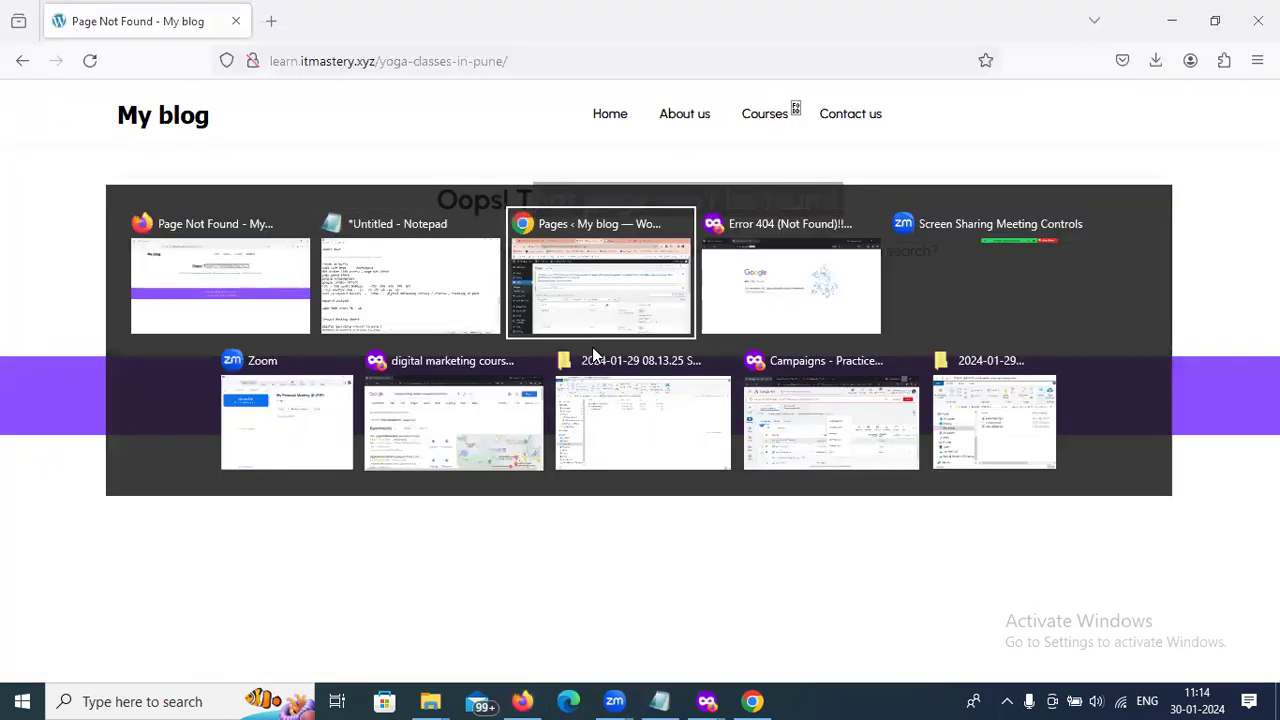
key(alt+Tab)
key(alt+Tab)
key(alt+Tab)
key(alt+Tab)
key(alt+Tab)
key(alt+Tab)
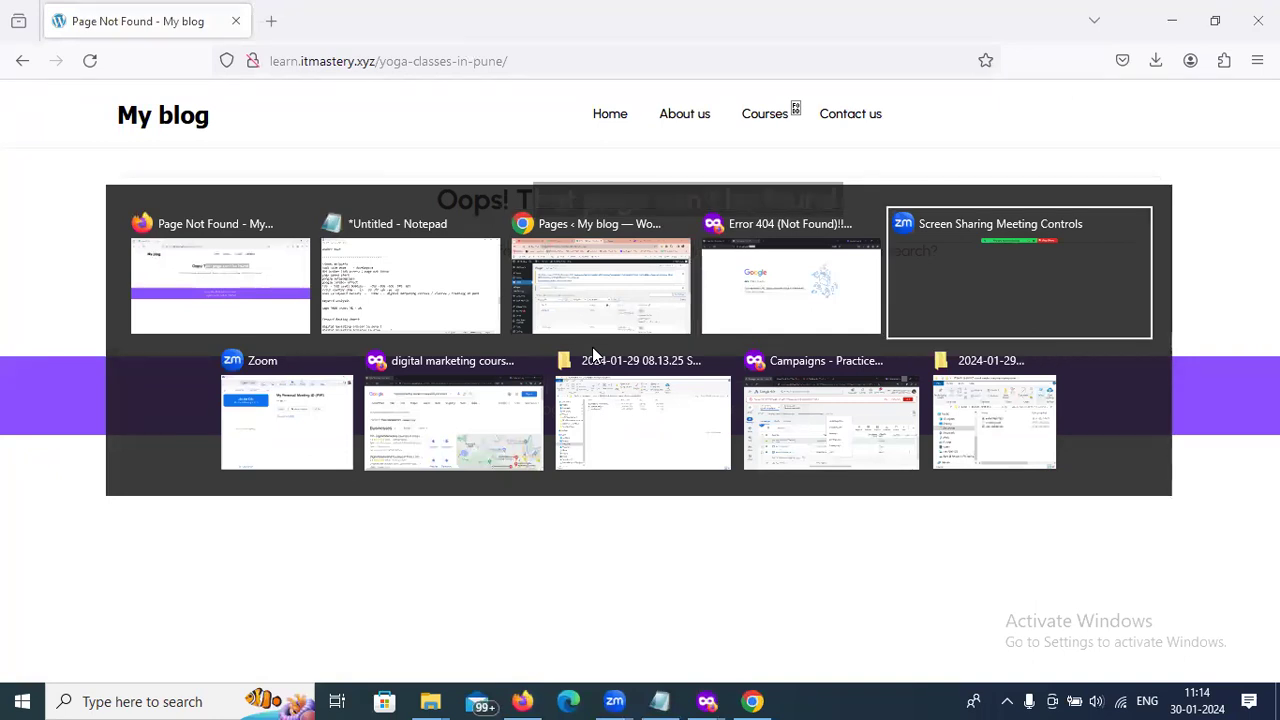
key(alt+Tab)
key(alt+Tab)
key(alt+Tab)
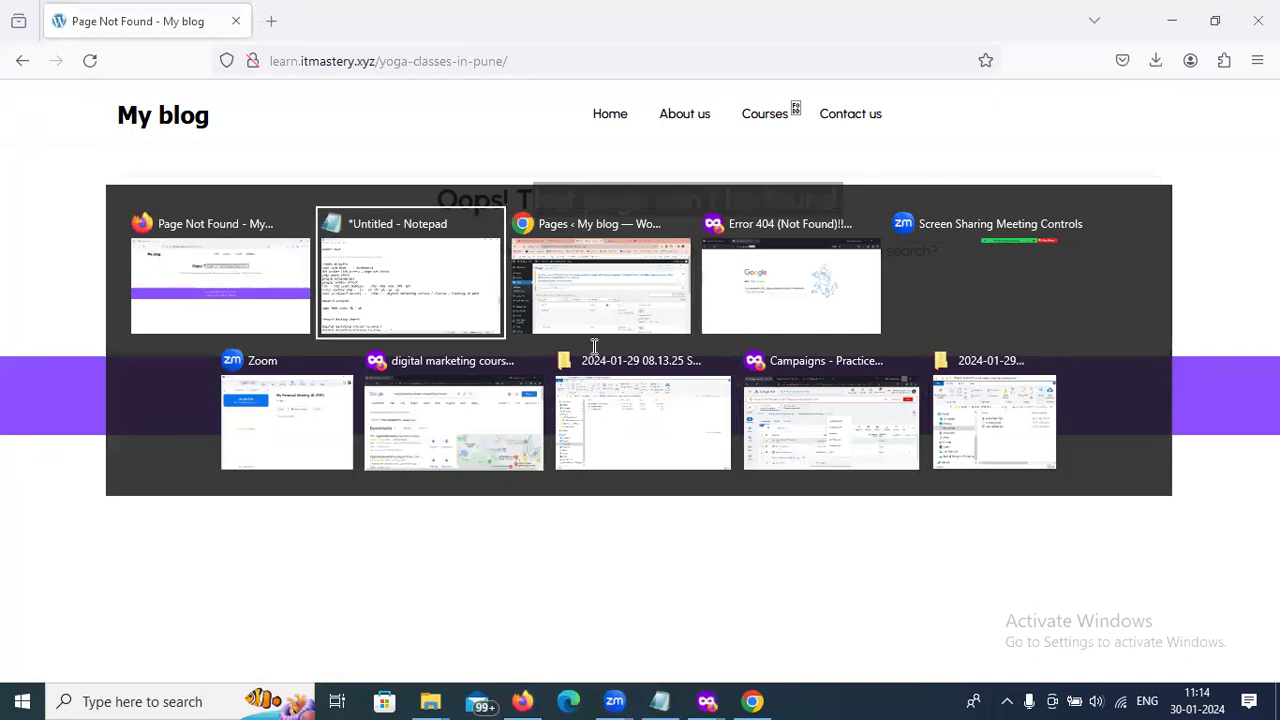
Step: Append "- home page" after the yoga-classes-in-pune URL in the notes
scroll(208, 316, down, 5)
scroll(208, 316, down, 5)
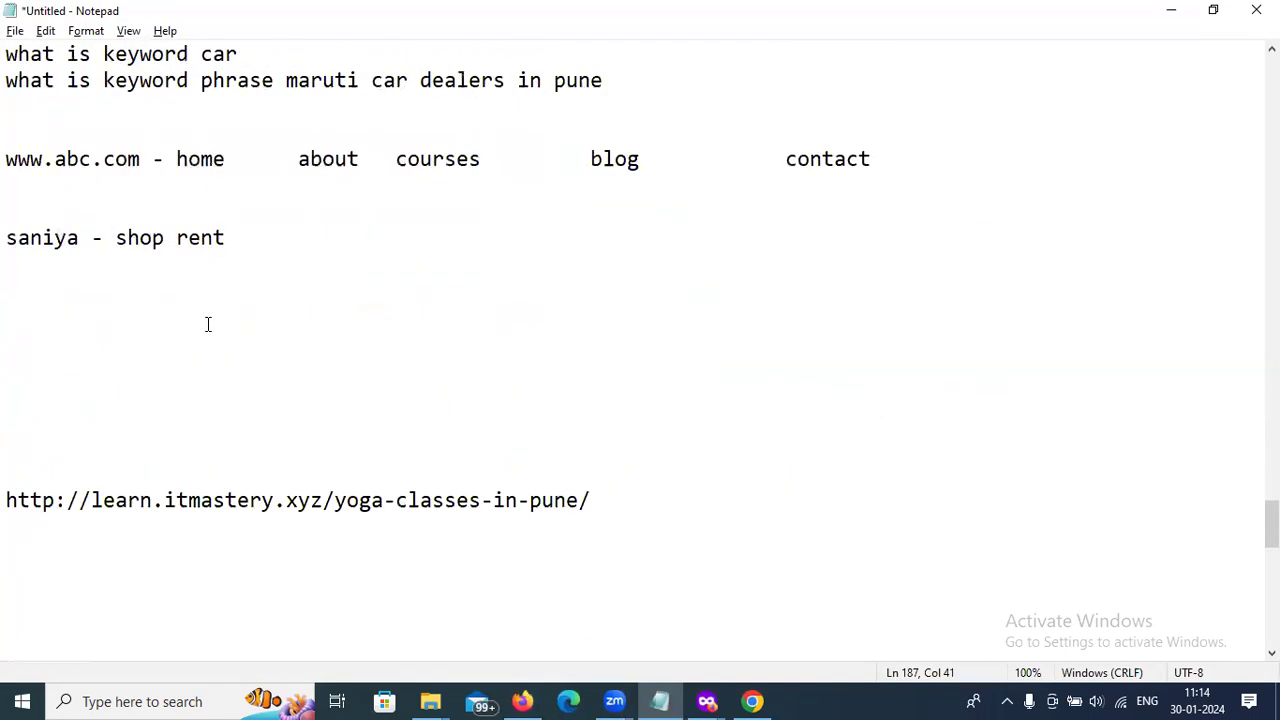
click(528, 519)
click(639, 495)
text(- home page)
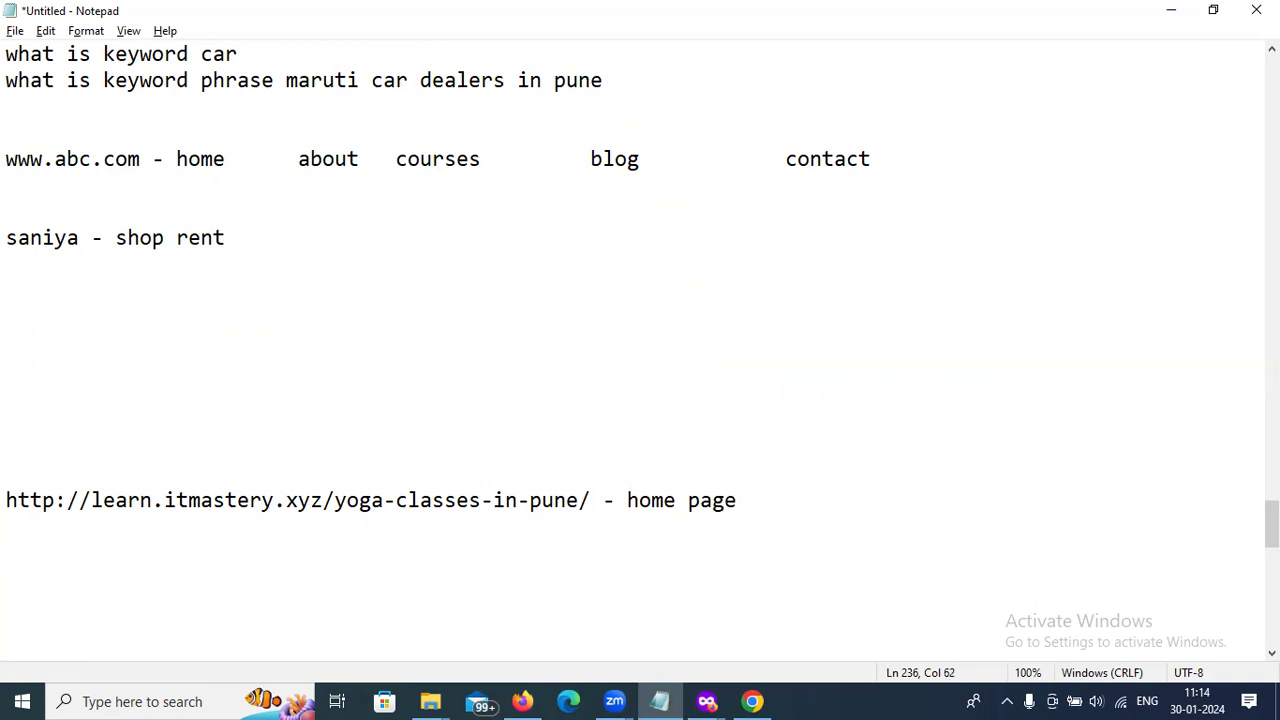
Step: Add the indented label "redirection" two lines above the yoga-classes-in-pune URL
click(644, 482)
key(Tab)
key(Tab)
key(Tab)
key(Up)
key(Tab)
key(Tab)
key(Tab)
key(Tab)
key(Tab)
text(redirection)
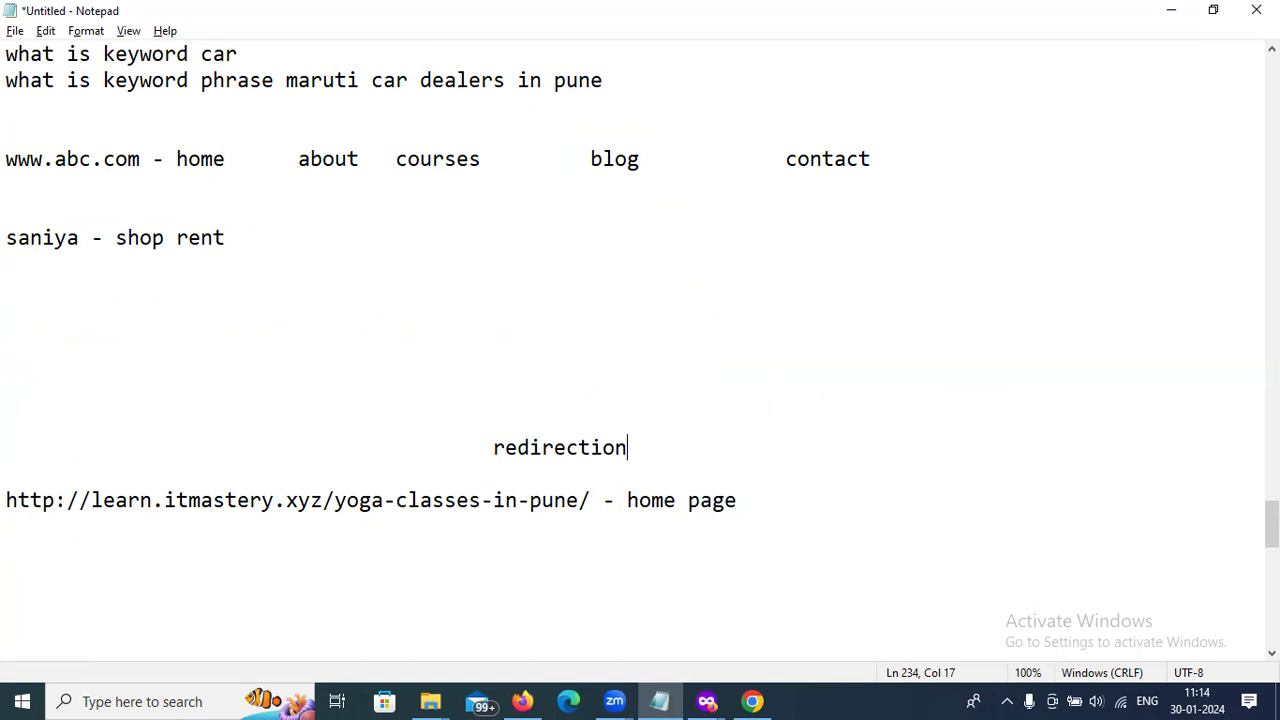
Step: Switch to WordPress in Chrome and search the plugins available to add for "redirections"
key(alt+Tab)
key(Tab)
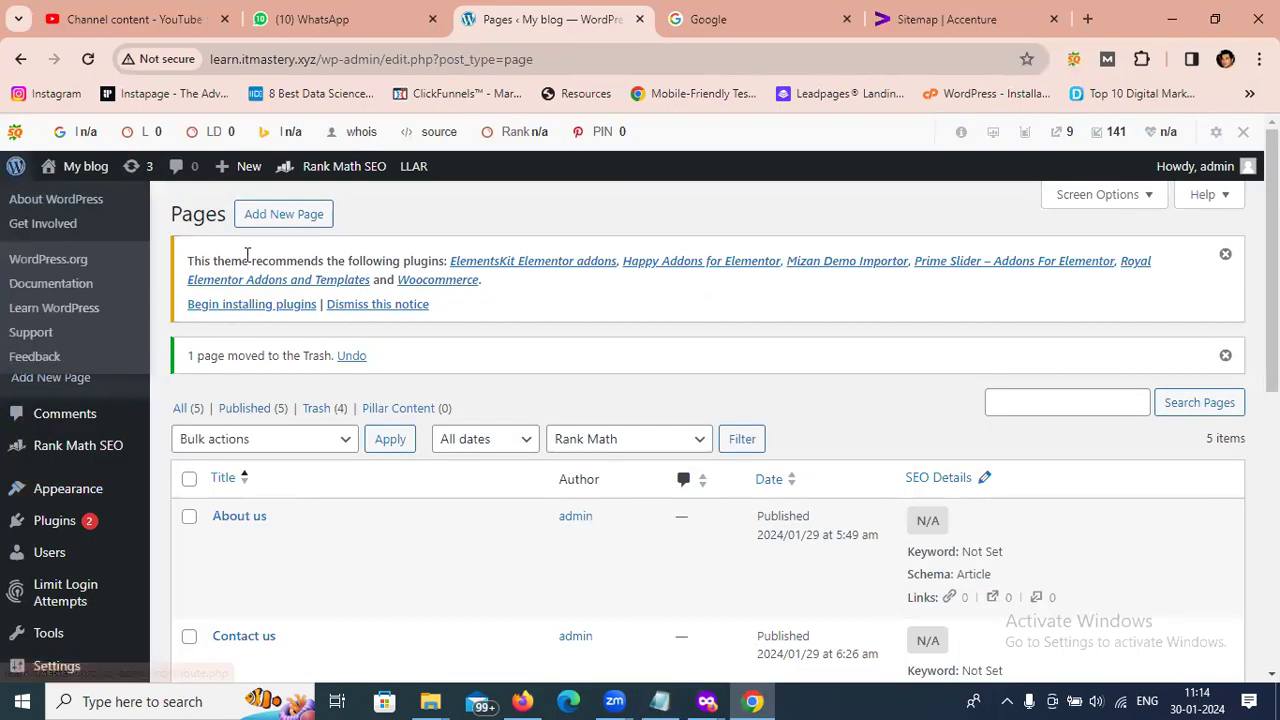
mouse_move(54, 530)
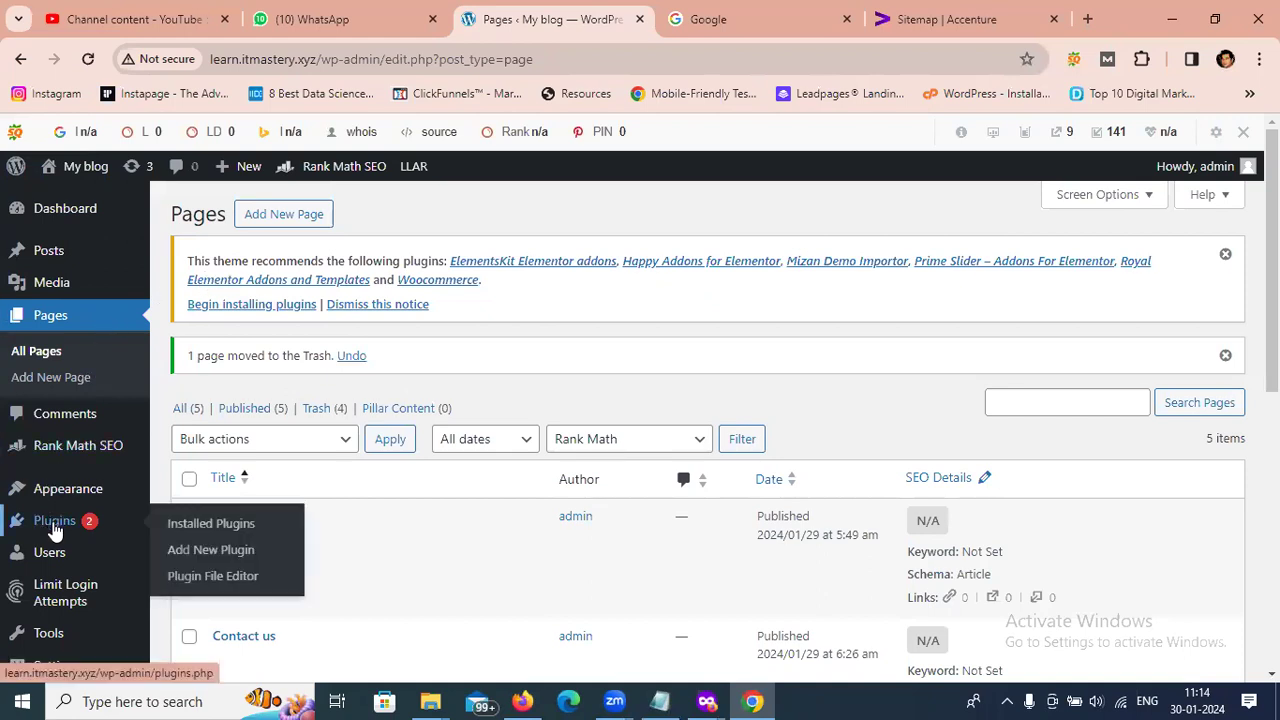
click(212, 553)
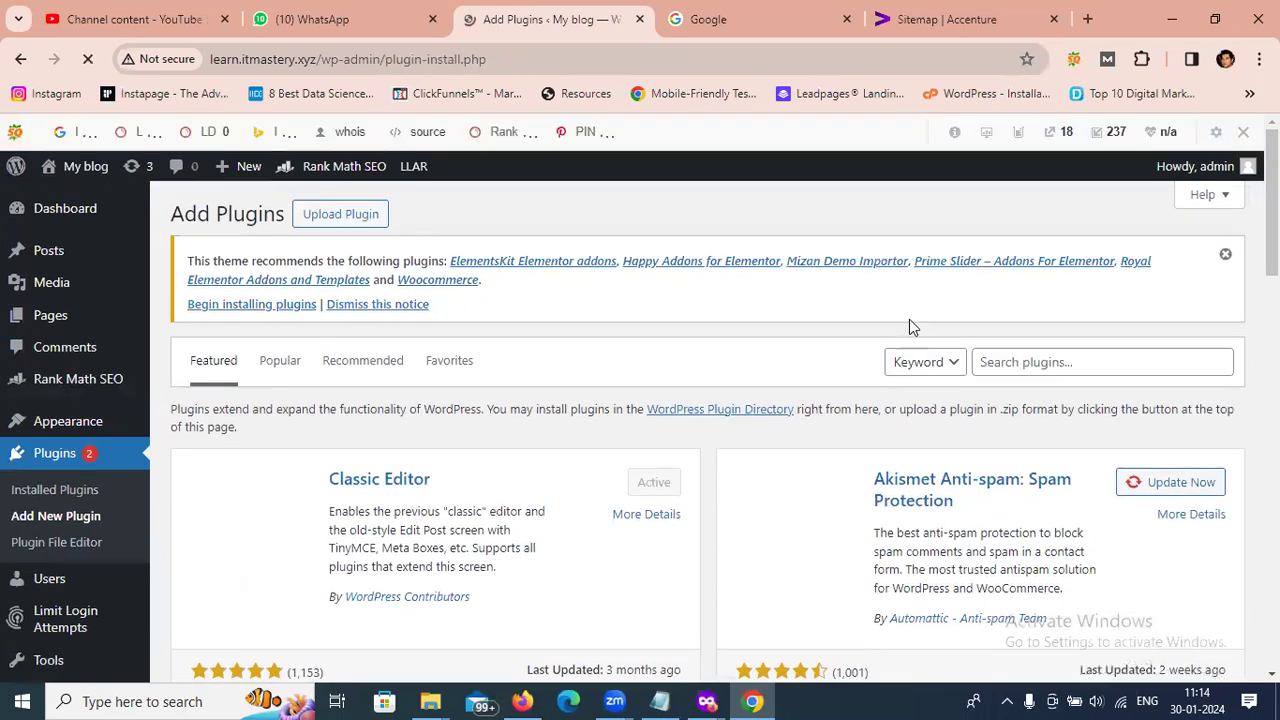
scroll(1040, 355, down, 1)
click(1059, 266)
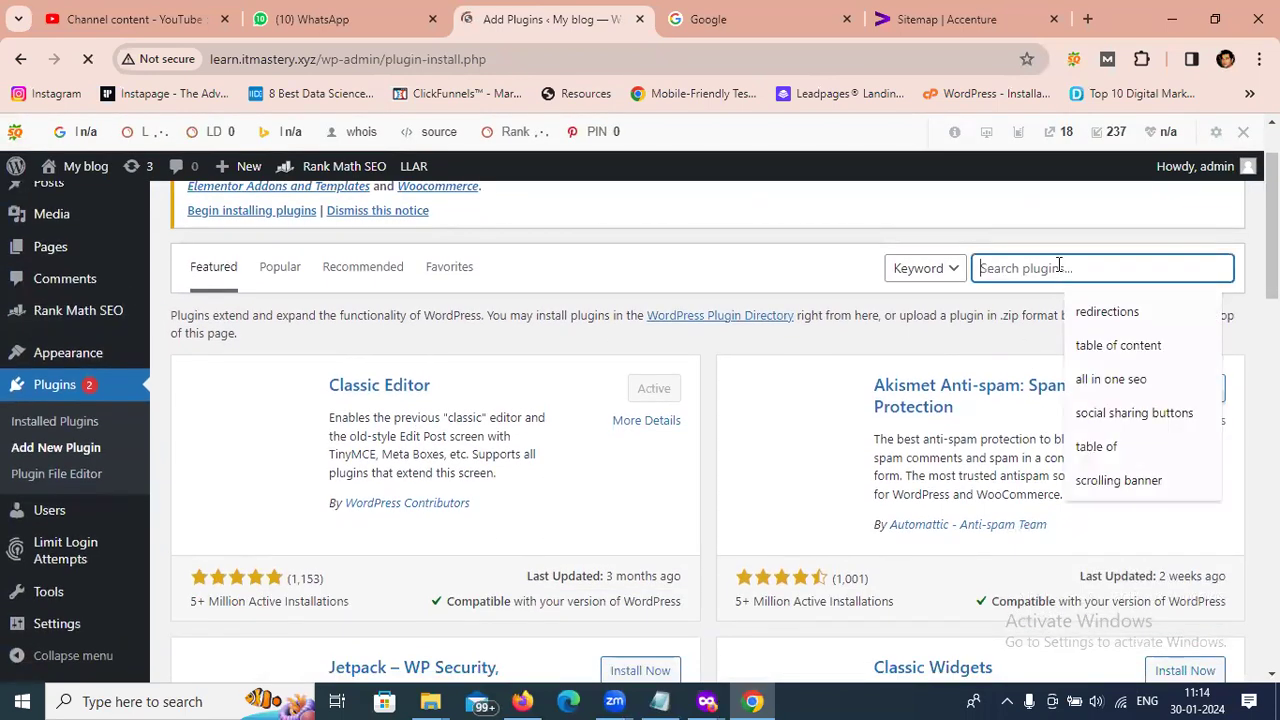
text(redirections)
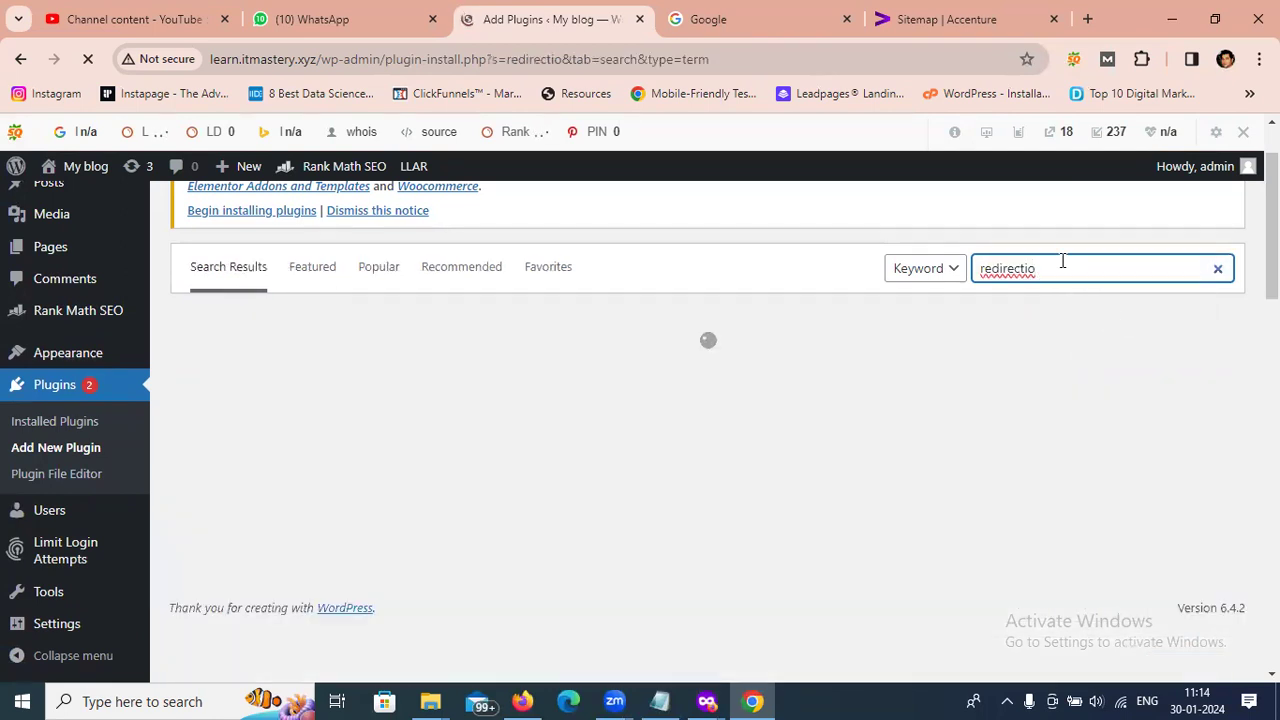
click(1104, 309)
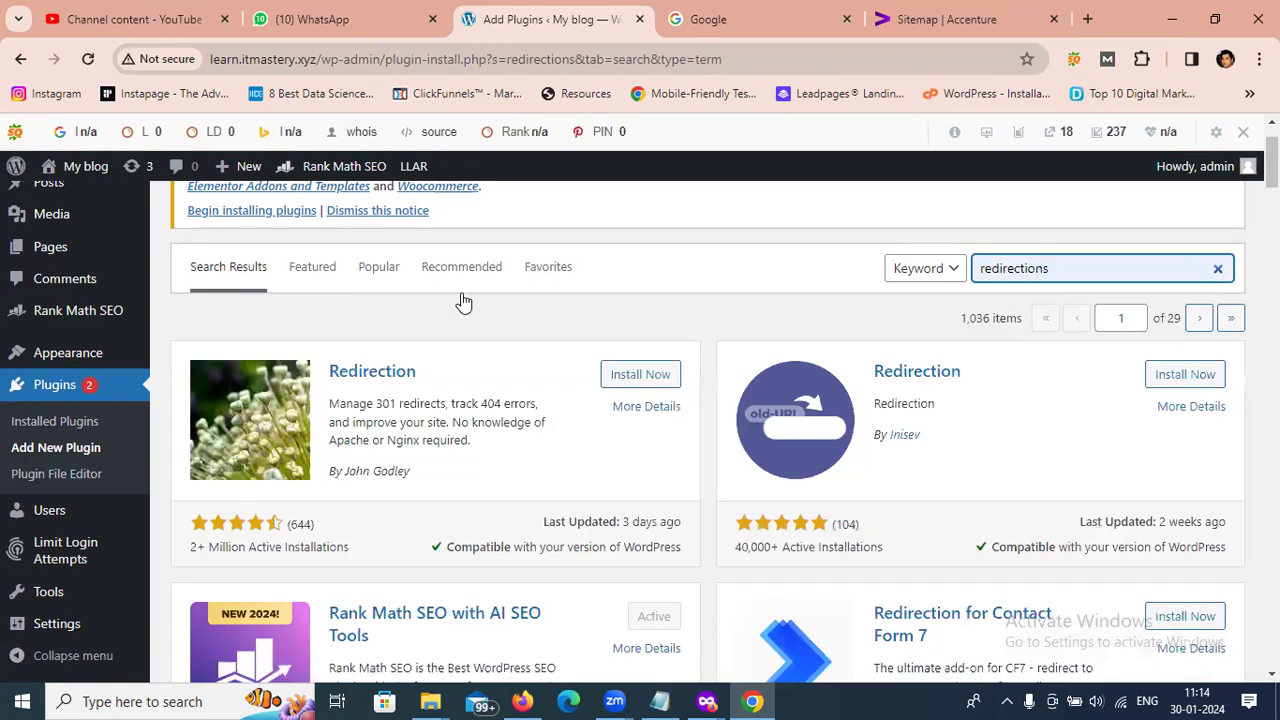
Step: Install and activate the Redirection plugin that manages 301 redirects and tracks 404 errors
drag(328, 371, 427, 374)
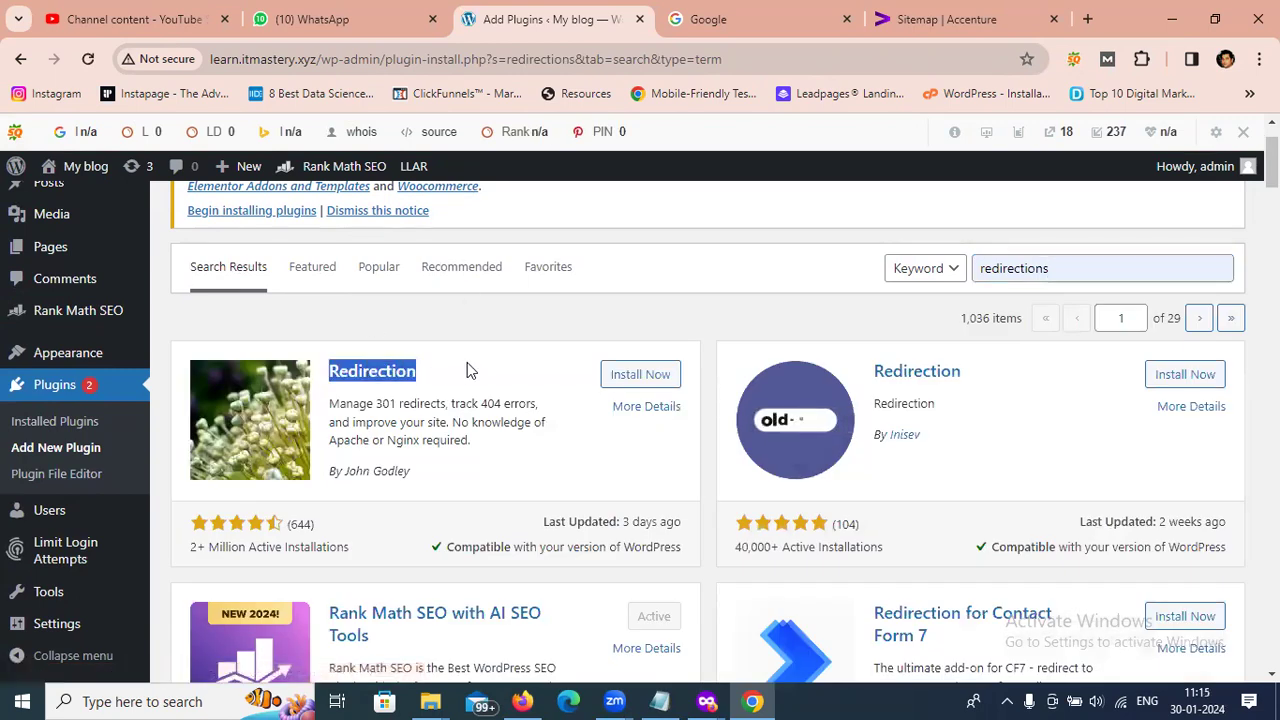
click(635, 378)
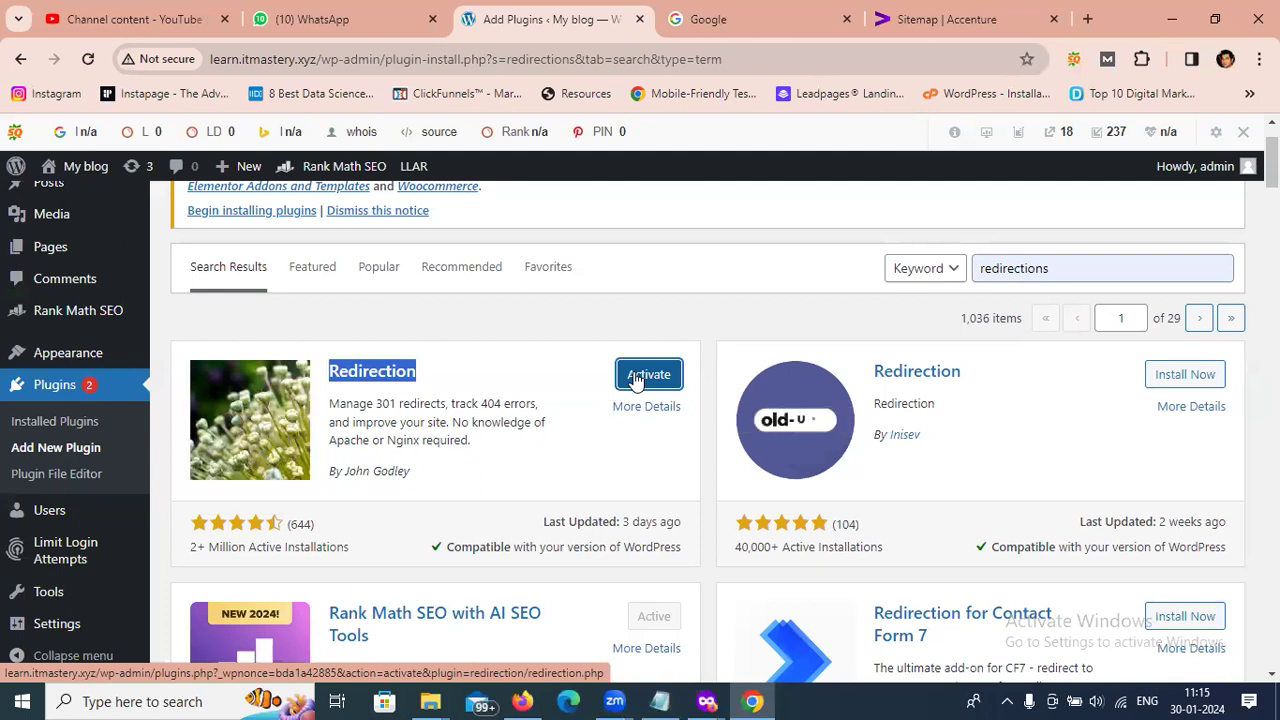
click(635, 380)
click(635, 380)
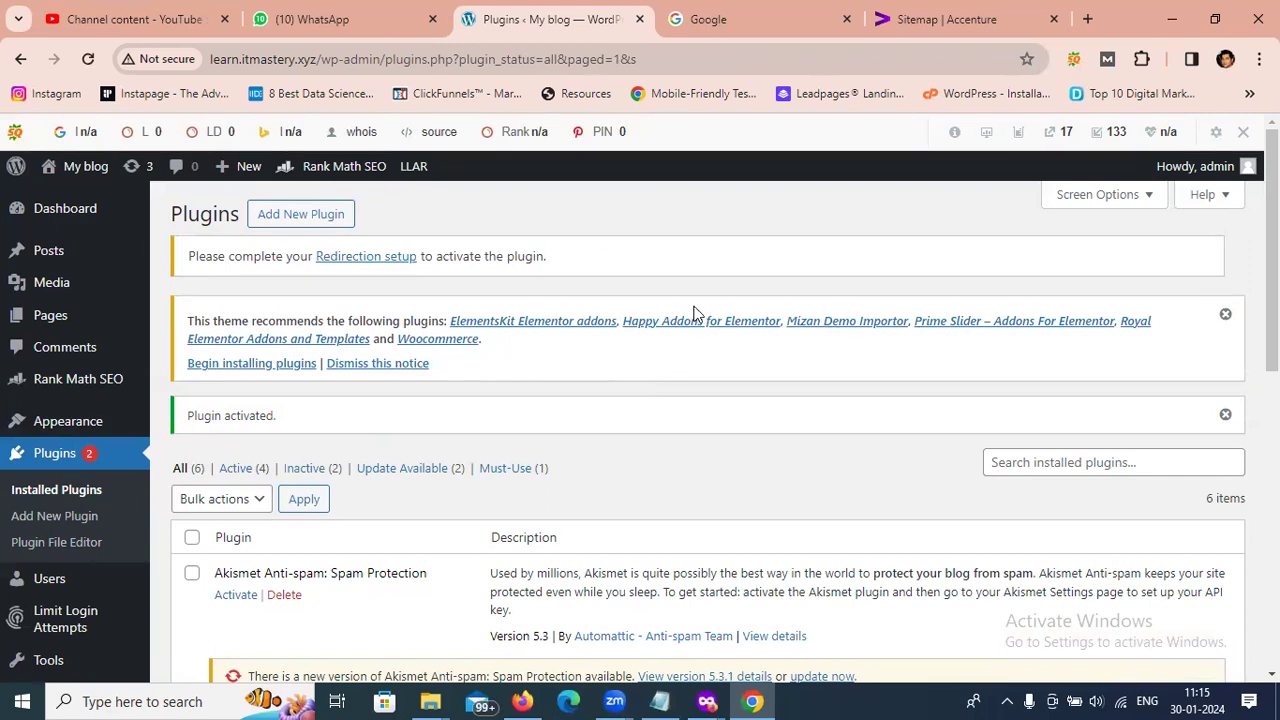
Step: Dismiss the theme's recommended plugins notice and open the Redirection plugin's page
click(1225, 314)
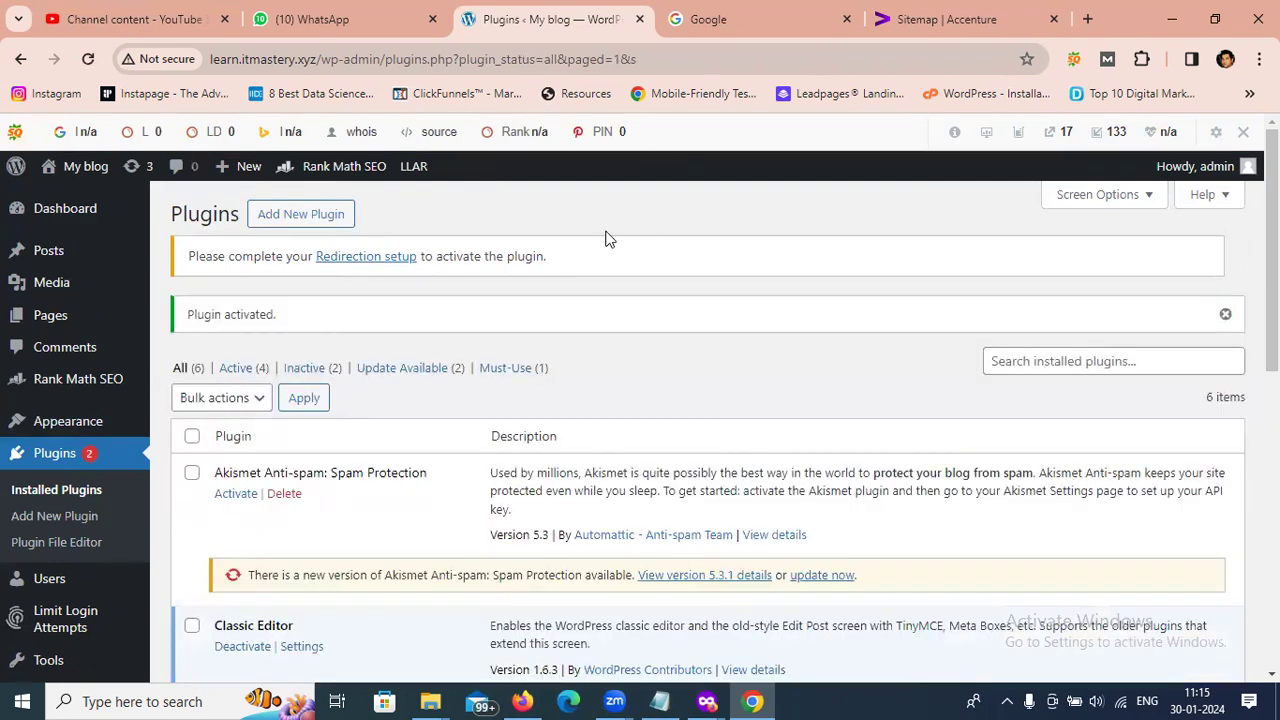
scroll(47, 450, down, 2)
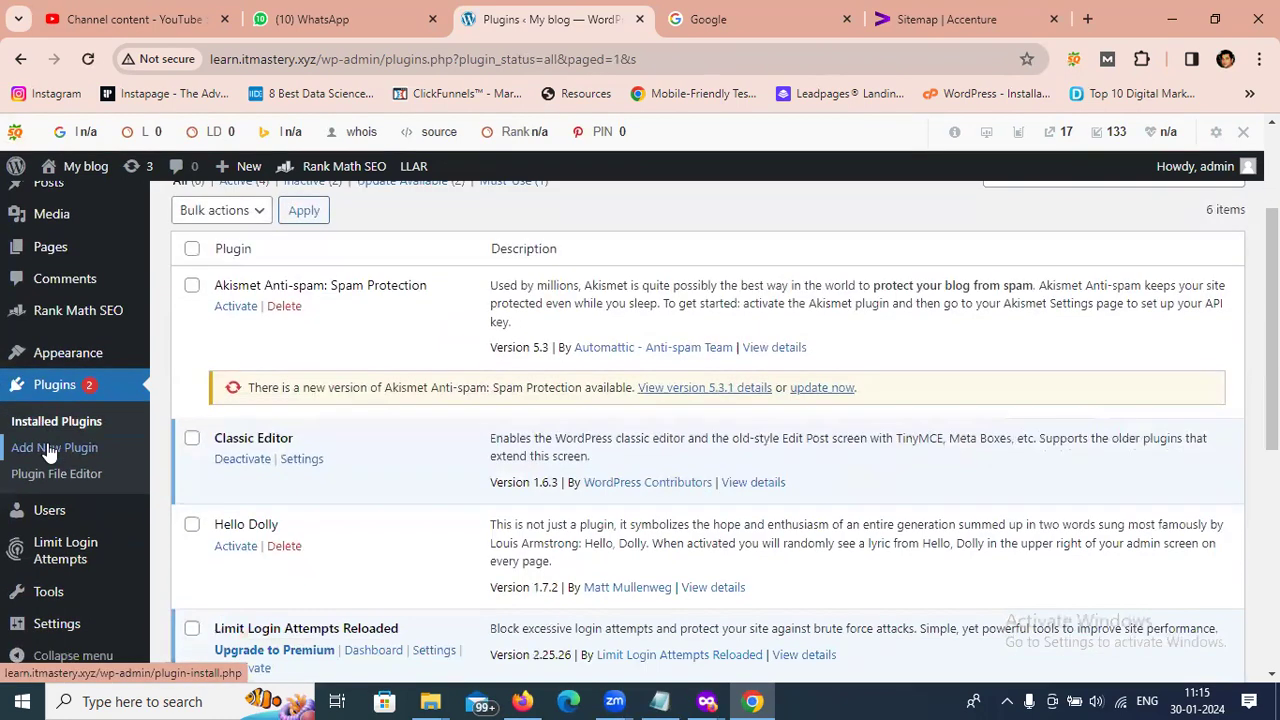
mouse_move(62, 598)
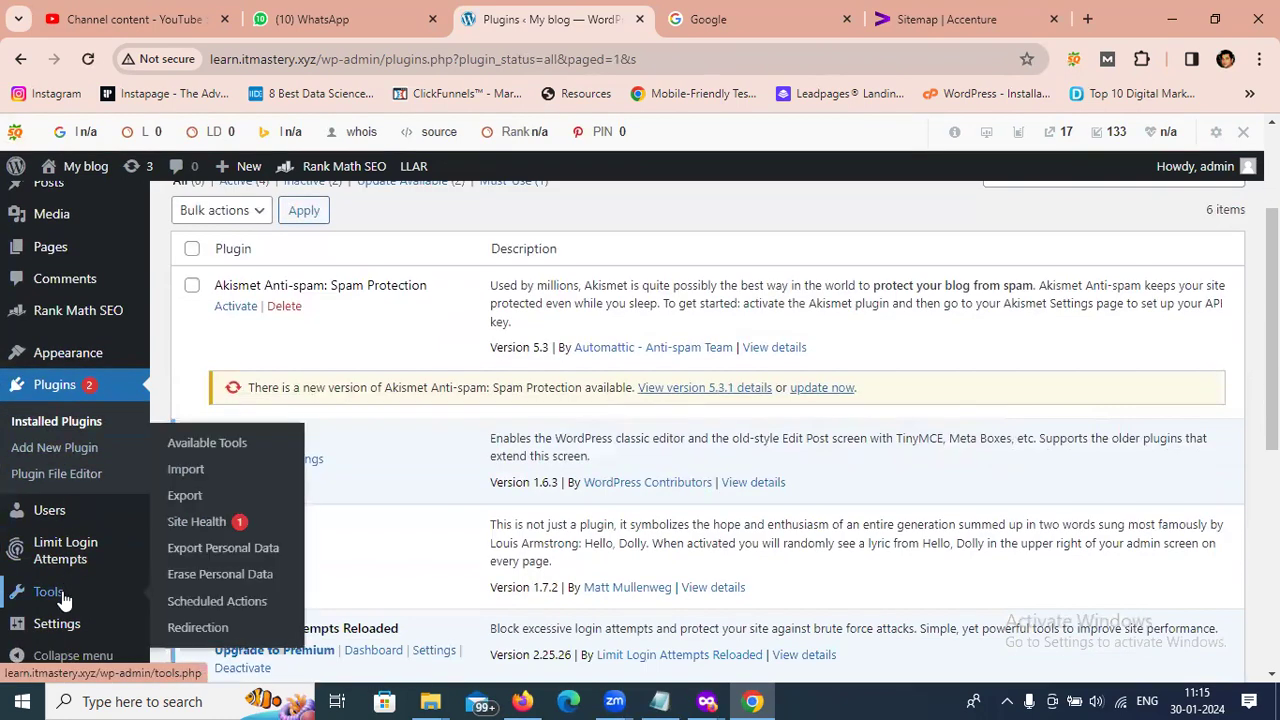
click(197, 630)
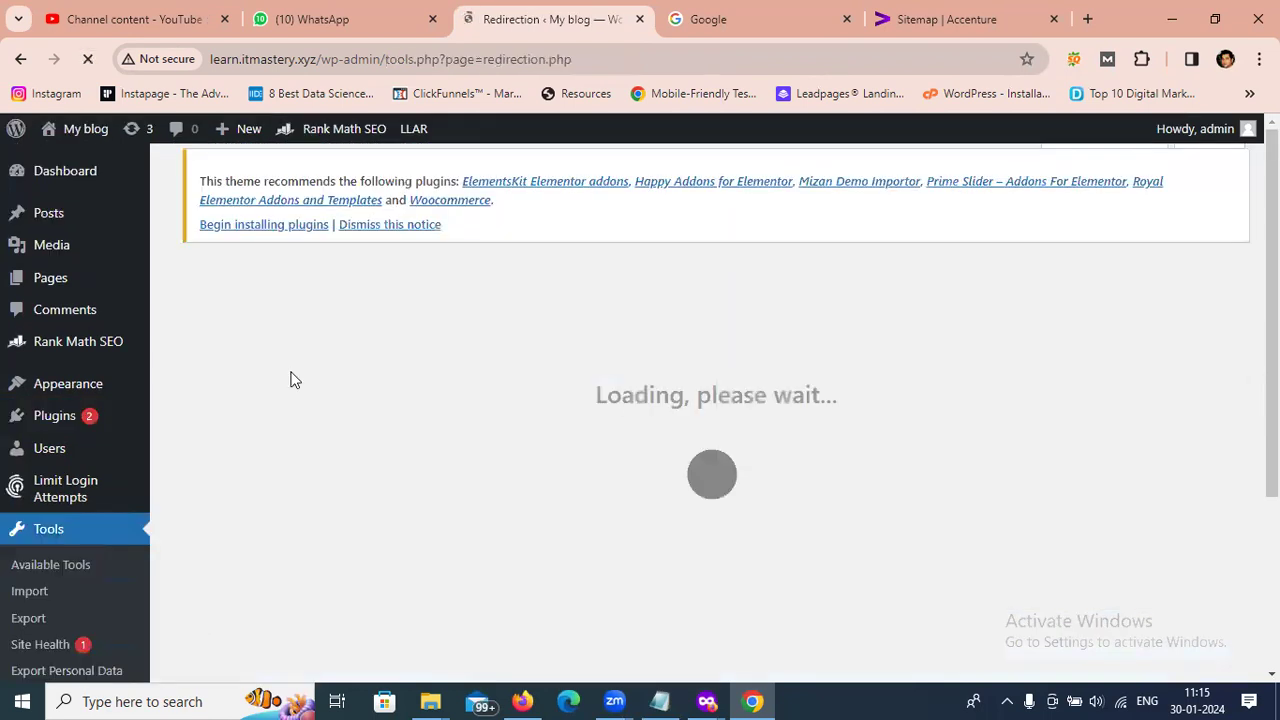
Step: Run the Redirection plugin's guided setup to completion and continue to its redirects list
scroll(428, 277, down, 2)
scroll(466, 271, up, 2)
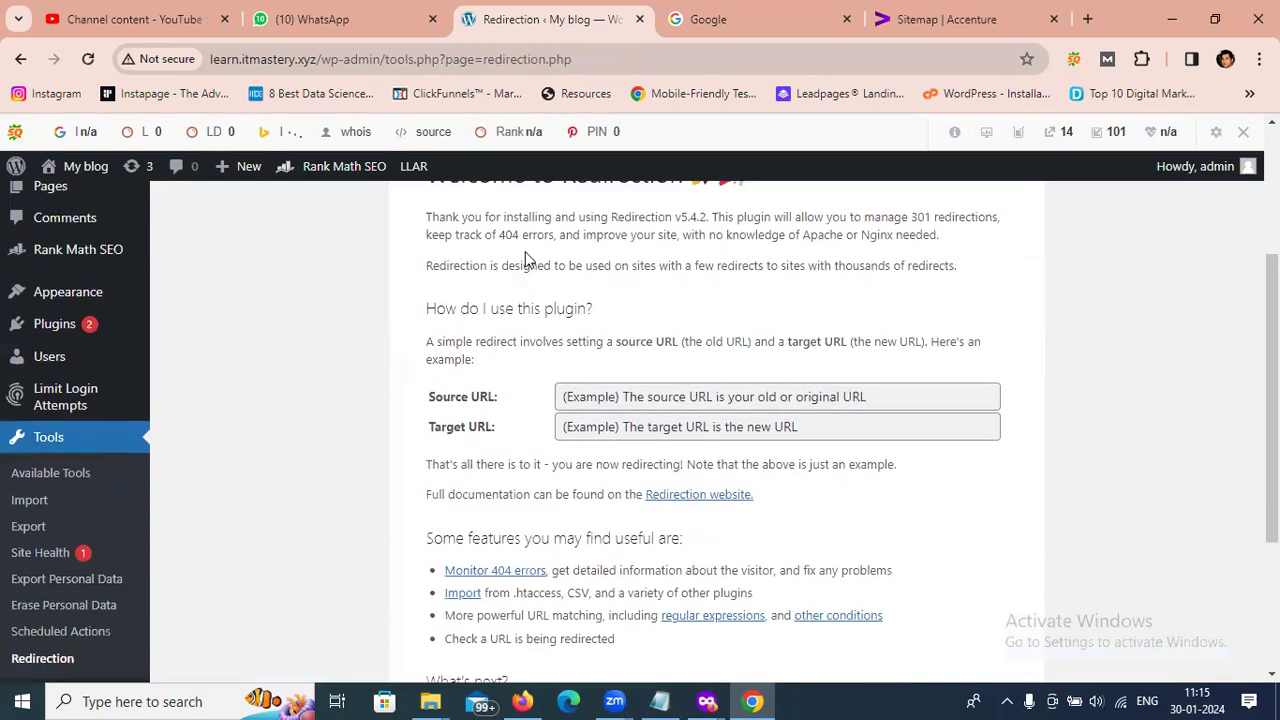
scroll(539, 271, down, 10)
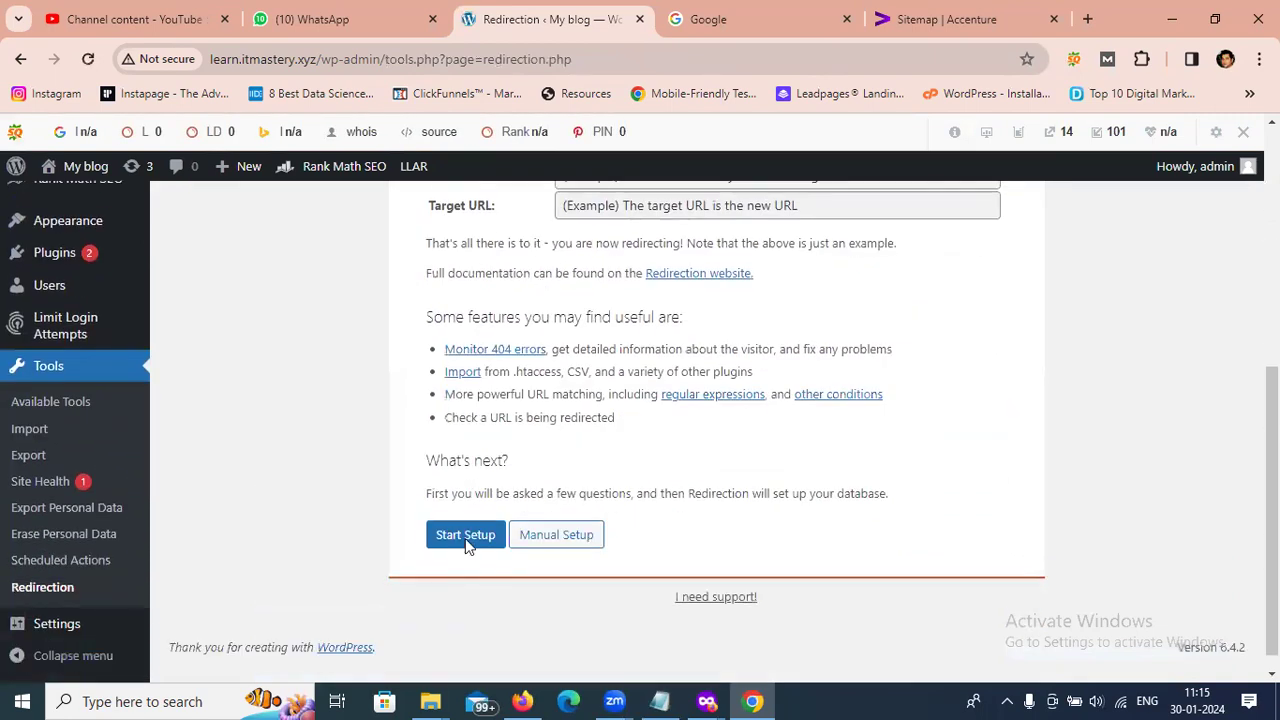
click(465, 541)
click(457, 346)
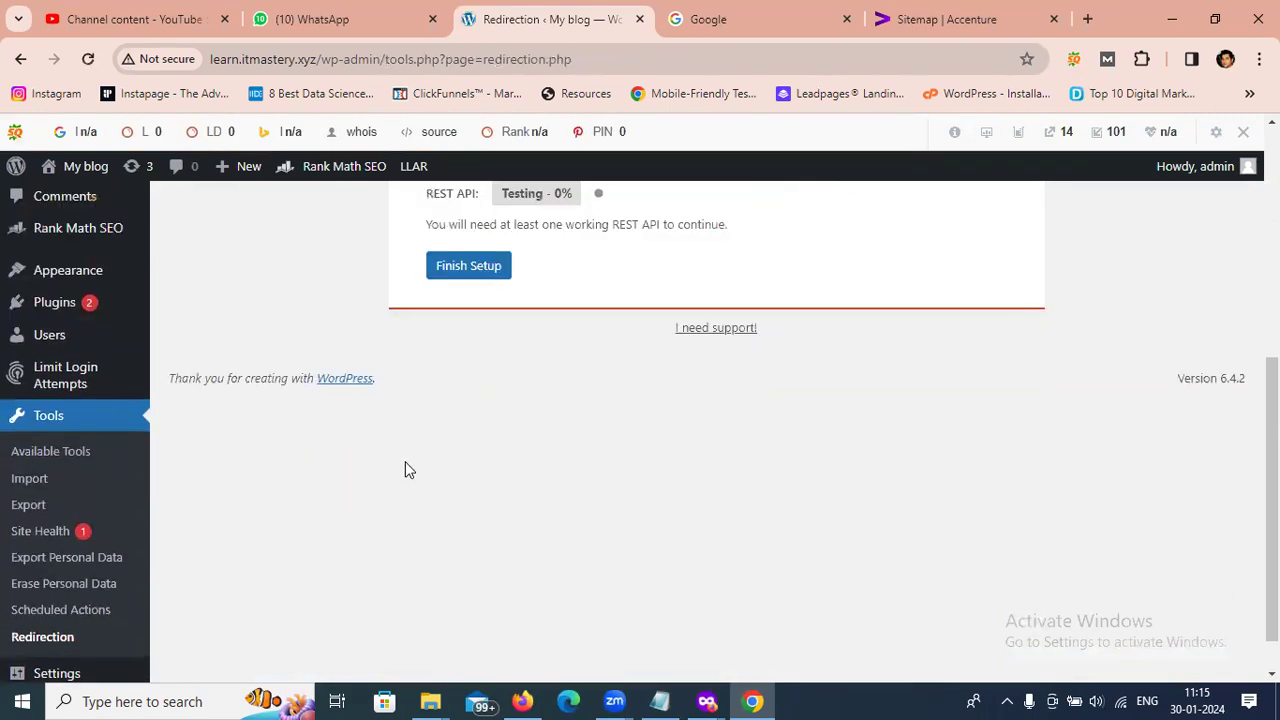
click(463, 450)
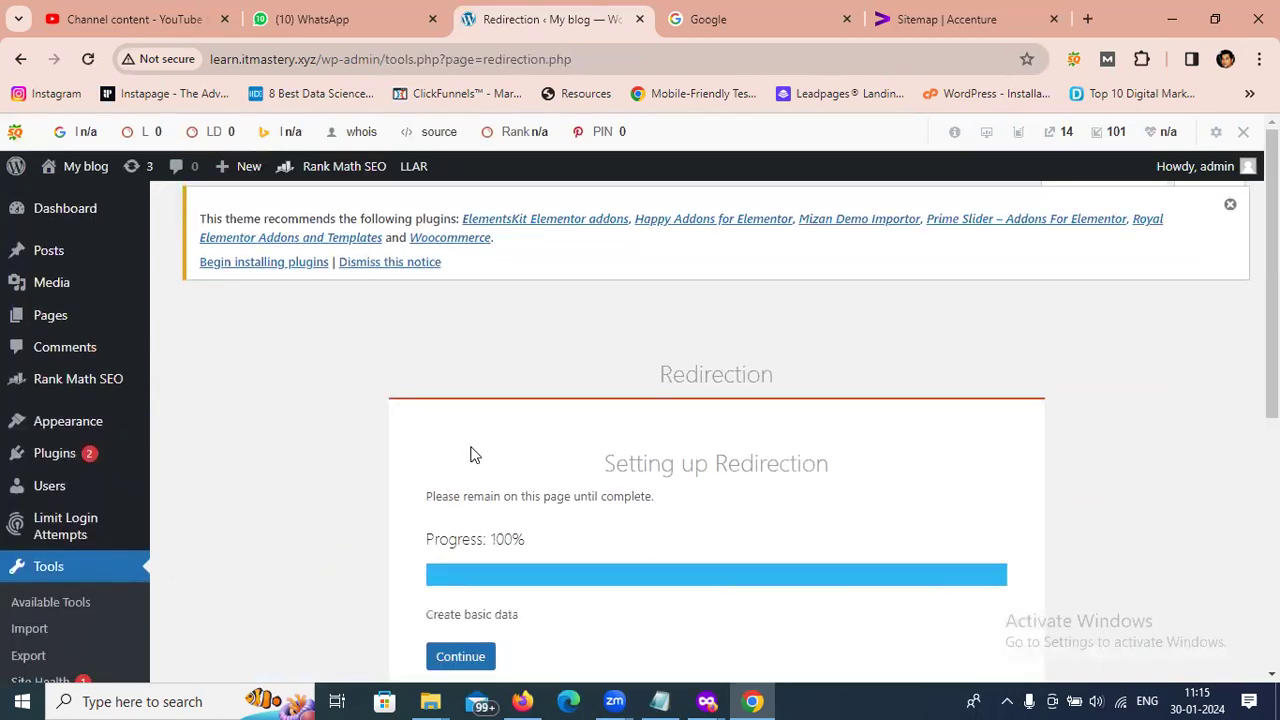
scroll(400, 485, down, 2)
click(440, 470)
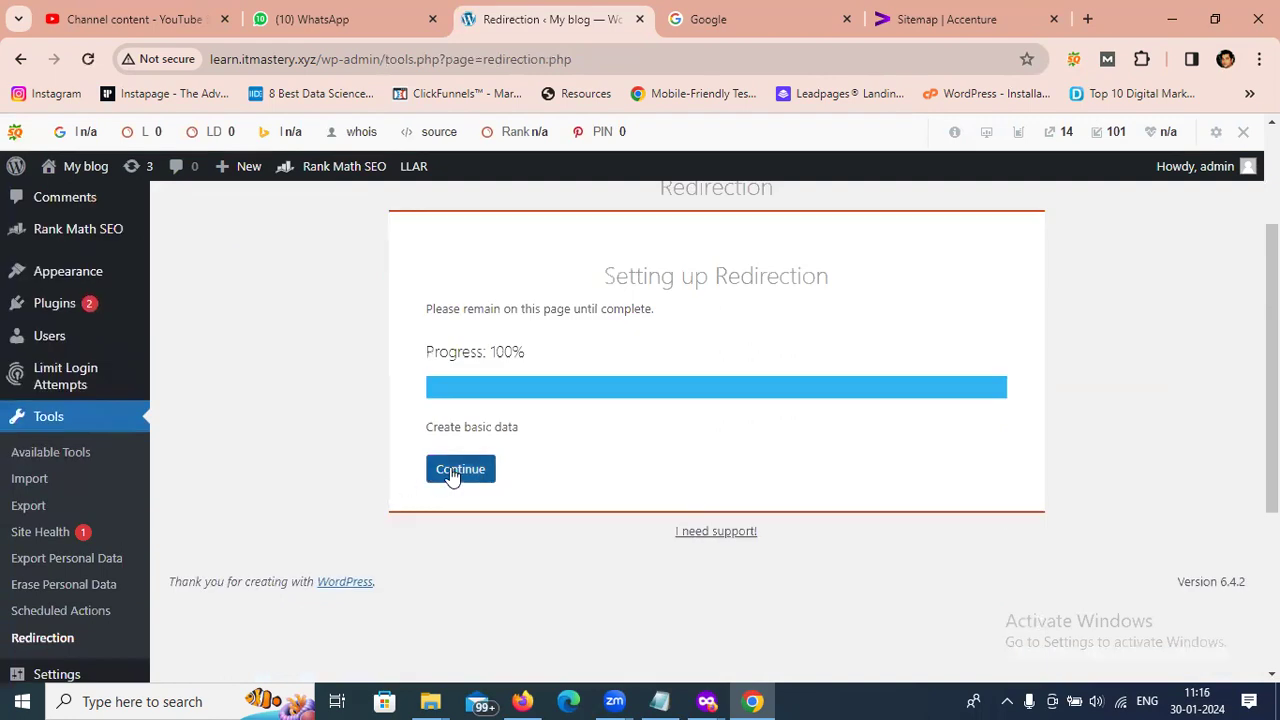
click(494, 369)
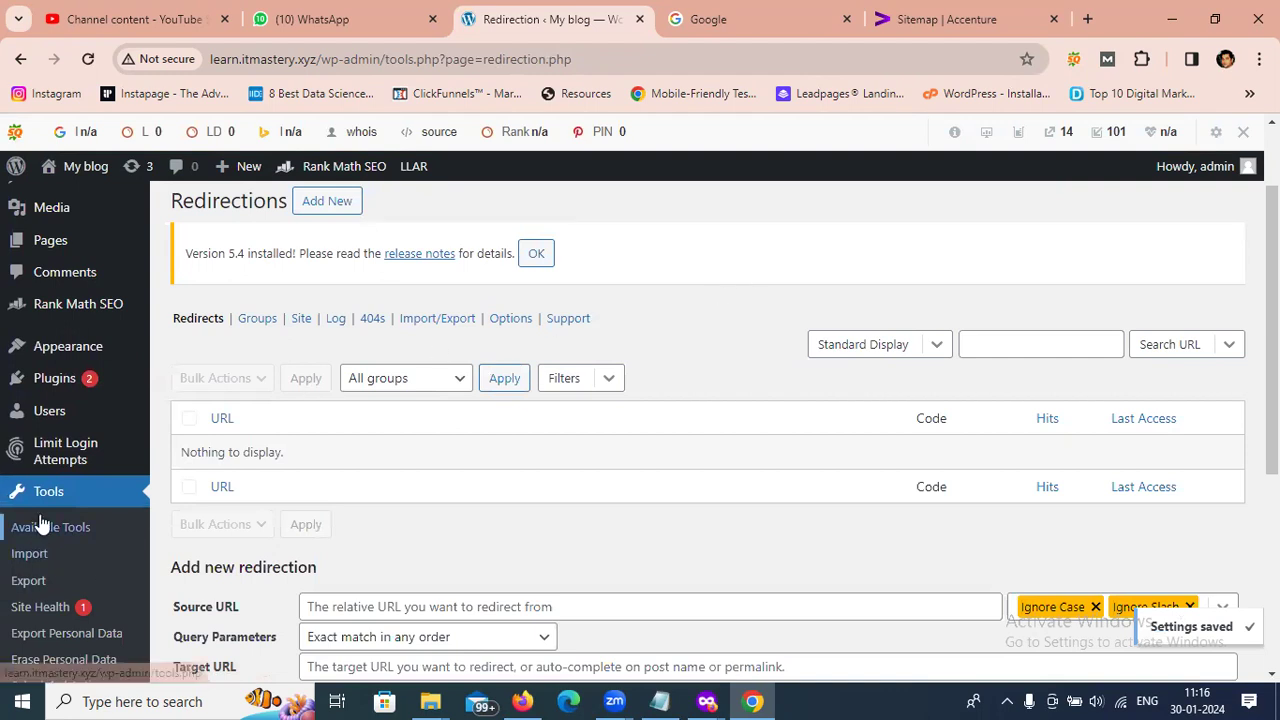
scroll(52, 580, down, 2)
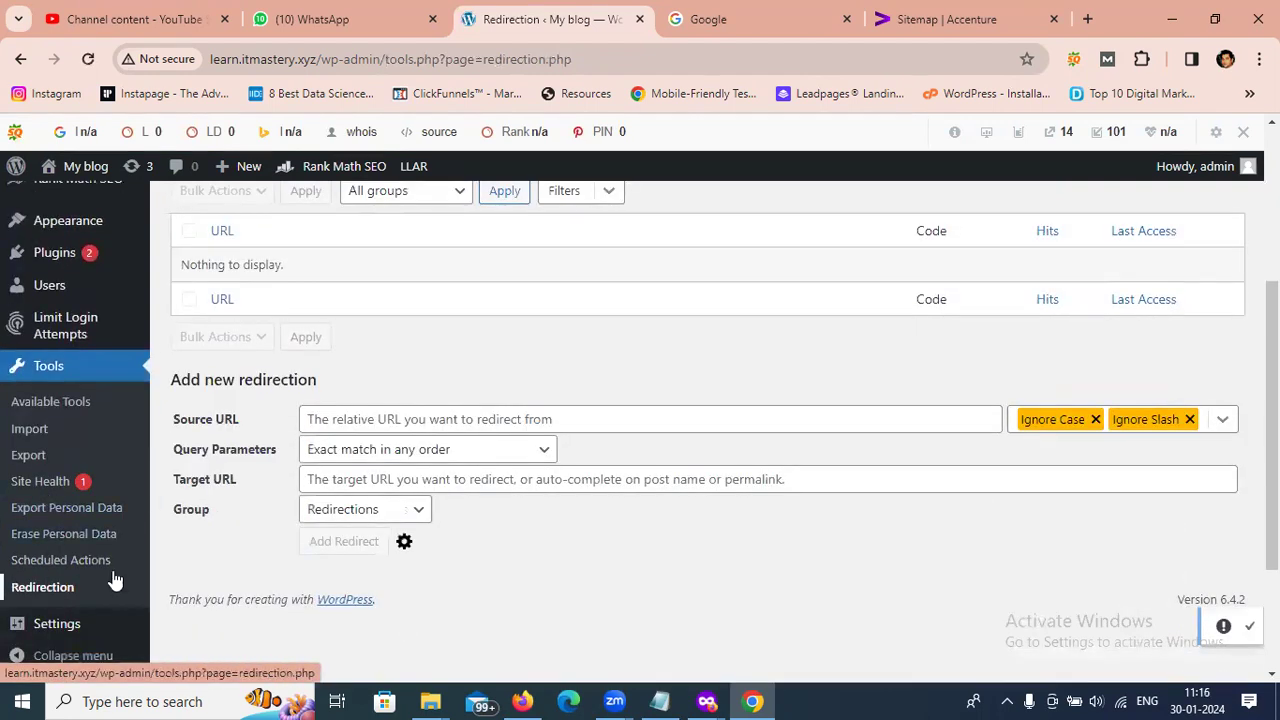
scroll(294, 429, up, 2)
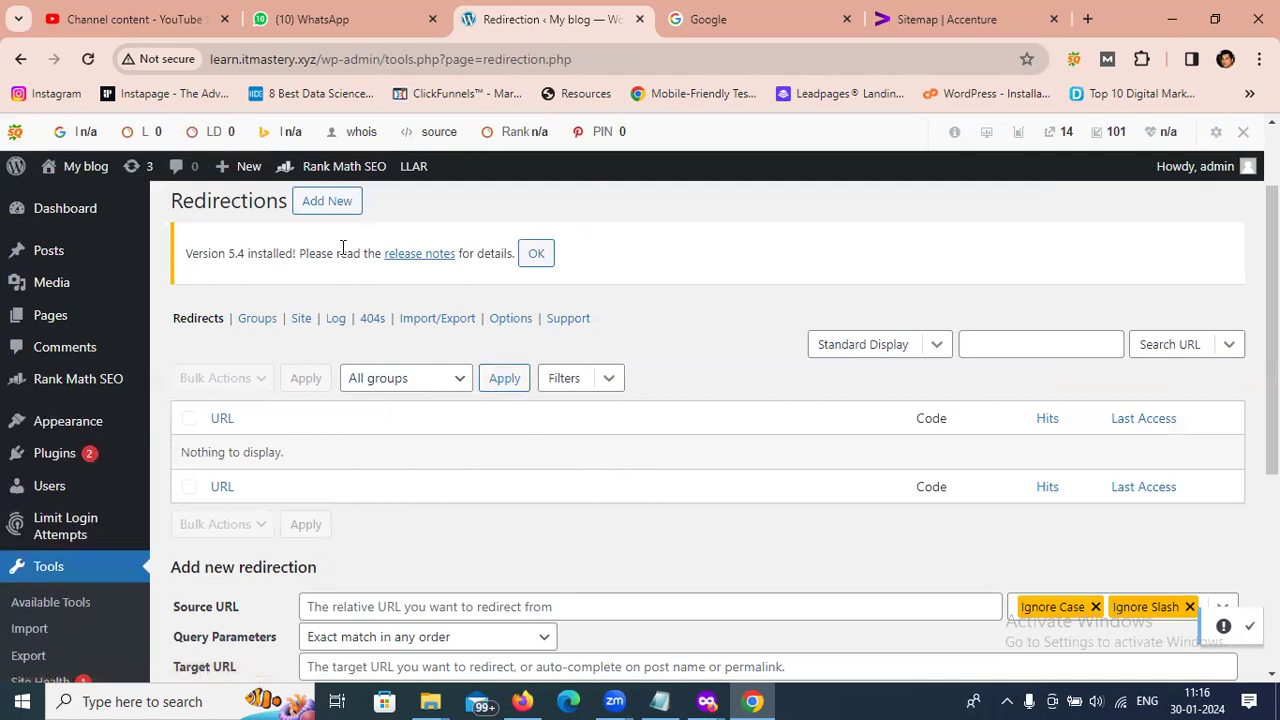
scroll(386, 330, down, 1)
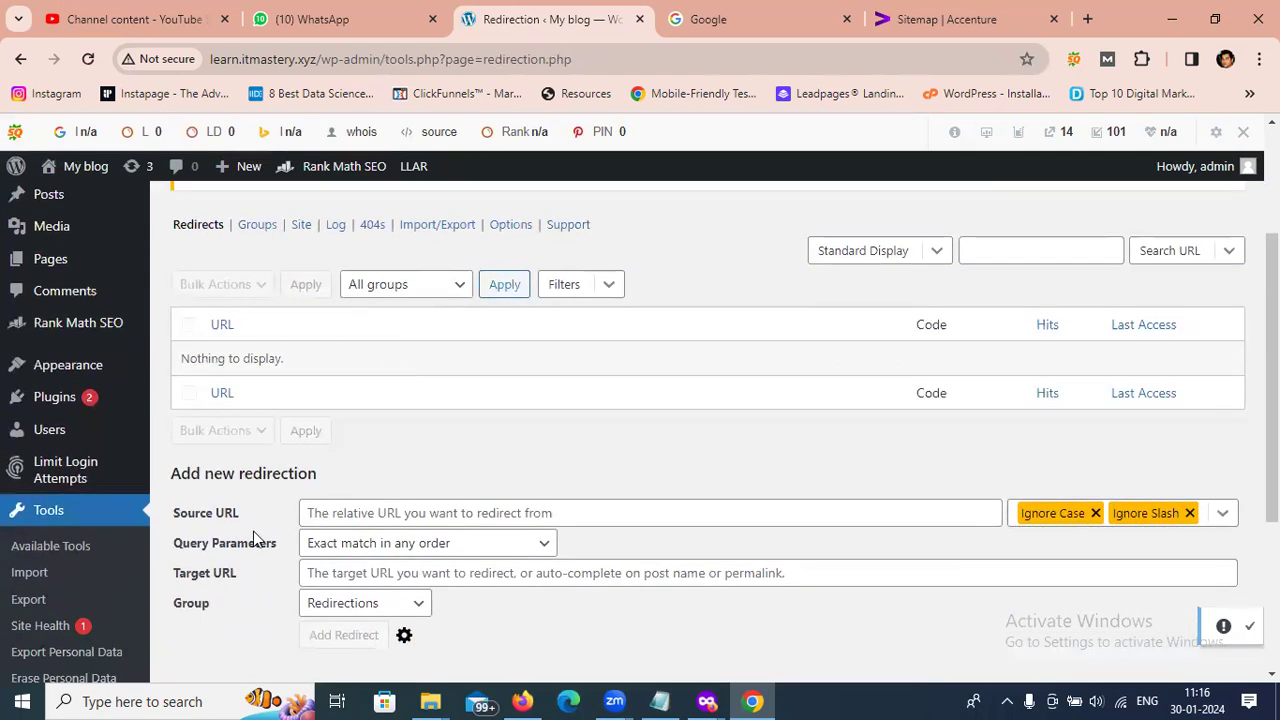
click(370, 515)
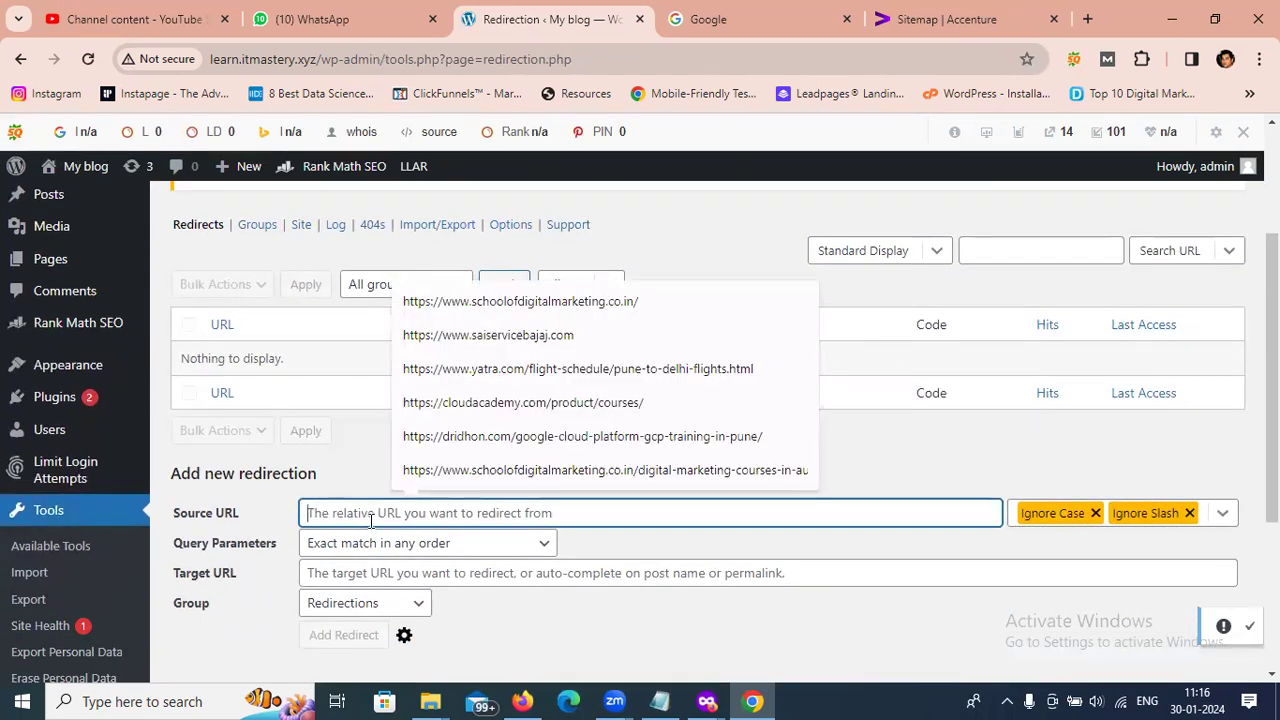
key(alt+Tab)
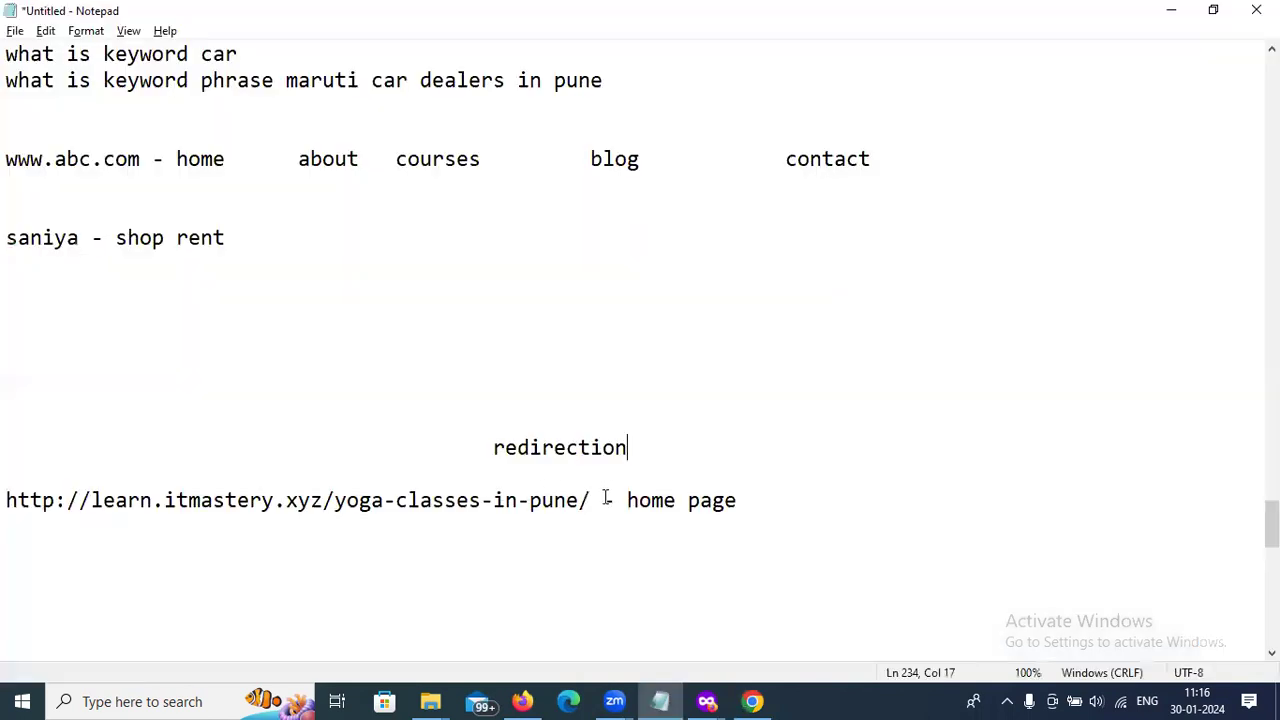
drag(592, 500, 8, 505)
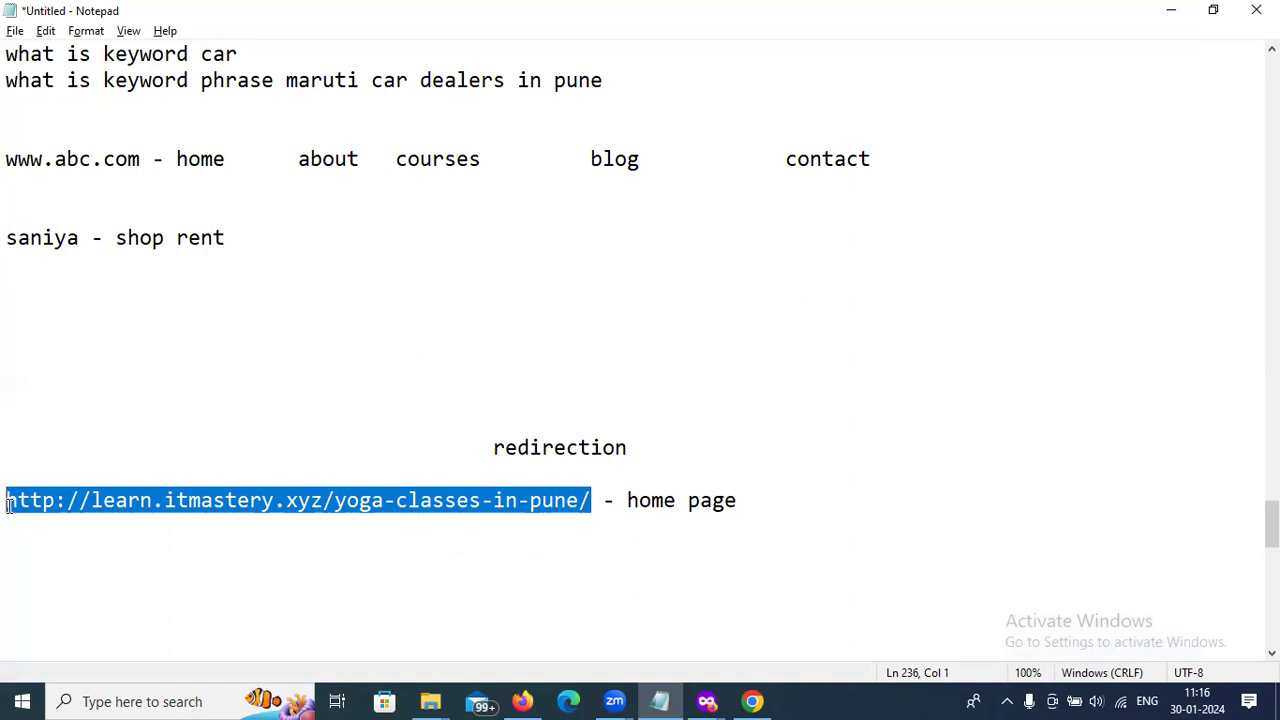
key(ctrl+c)
key(alt+Tab)
key(ctrl+v)
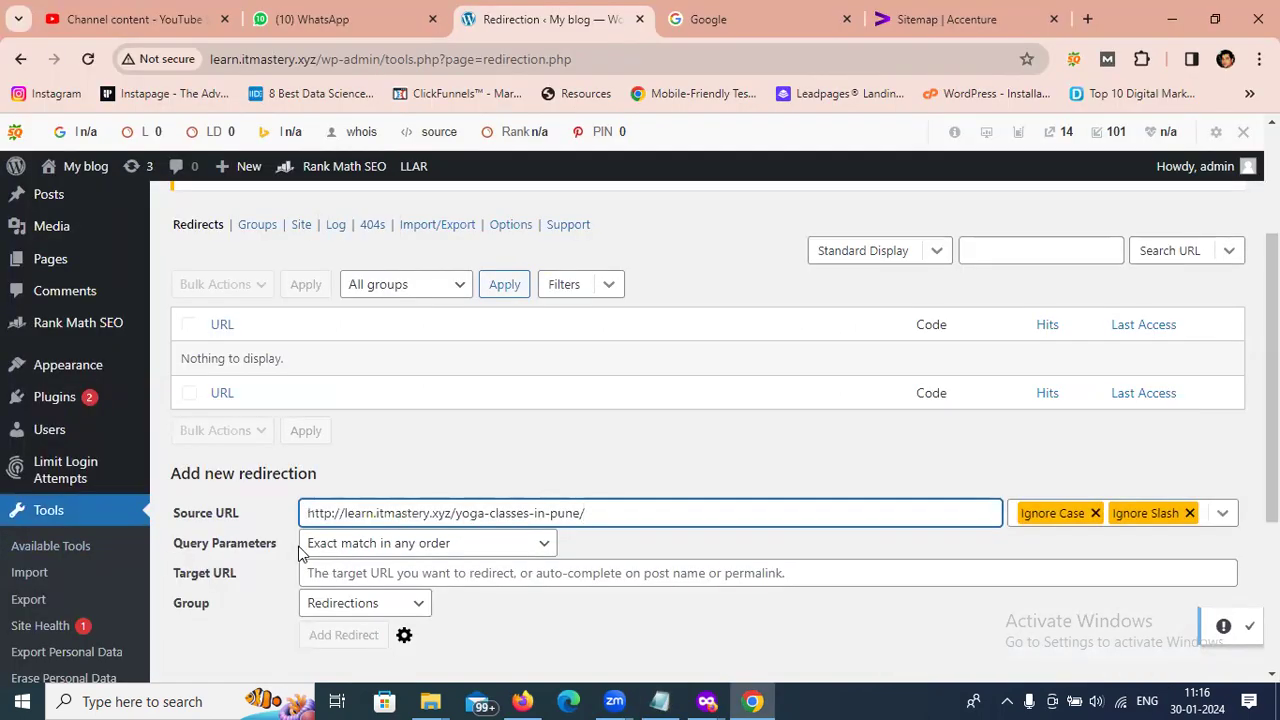
click(337, 578)
key(ctrl+v)
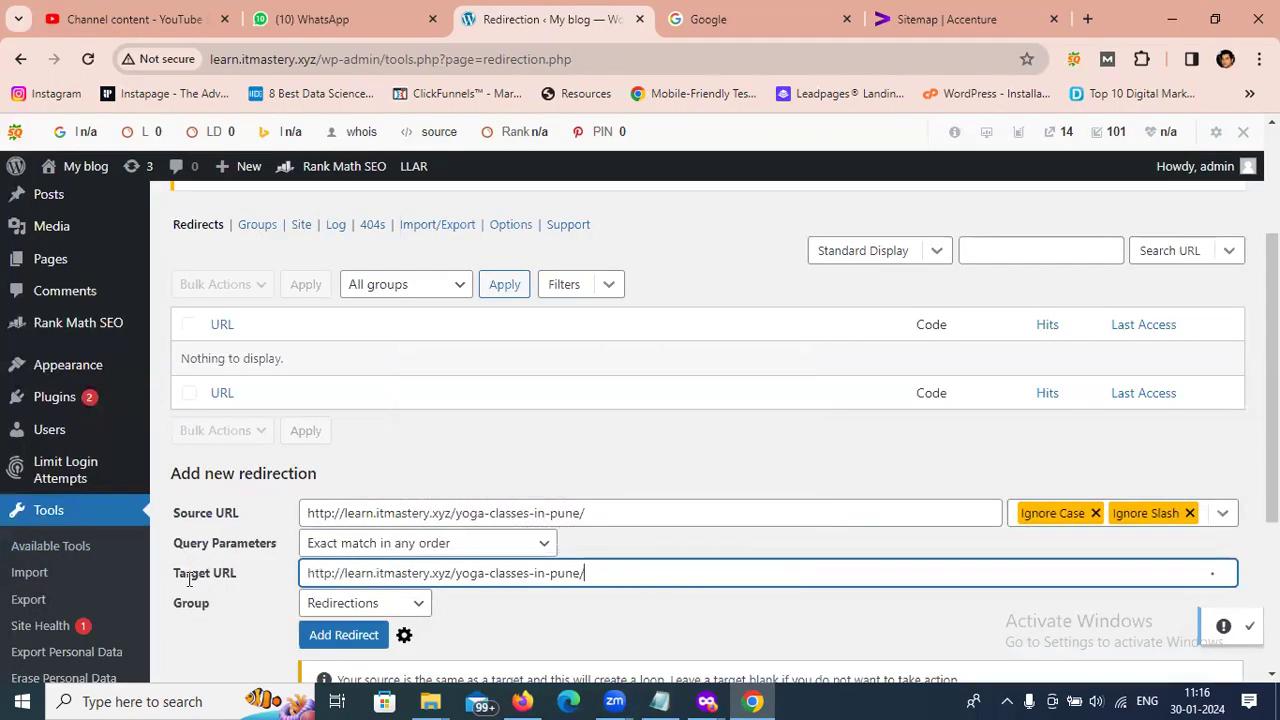
drag(175, 570, 225, 572)
click(234, 575)
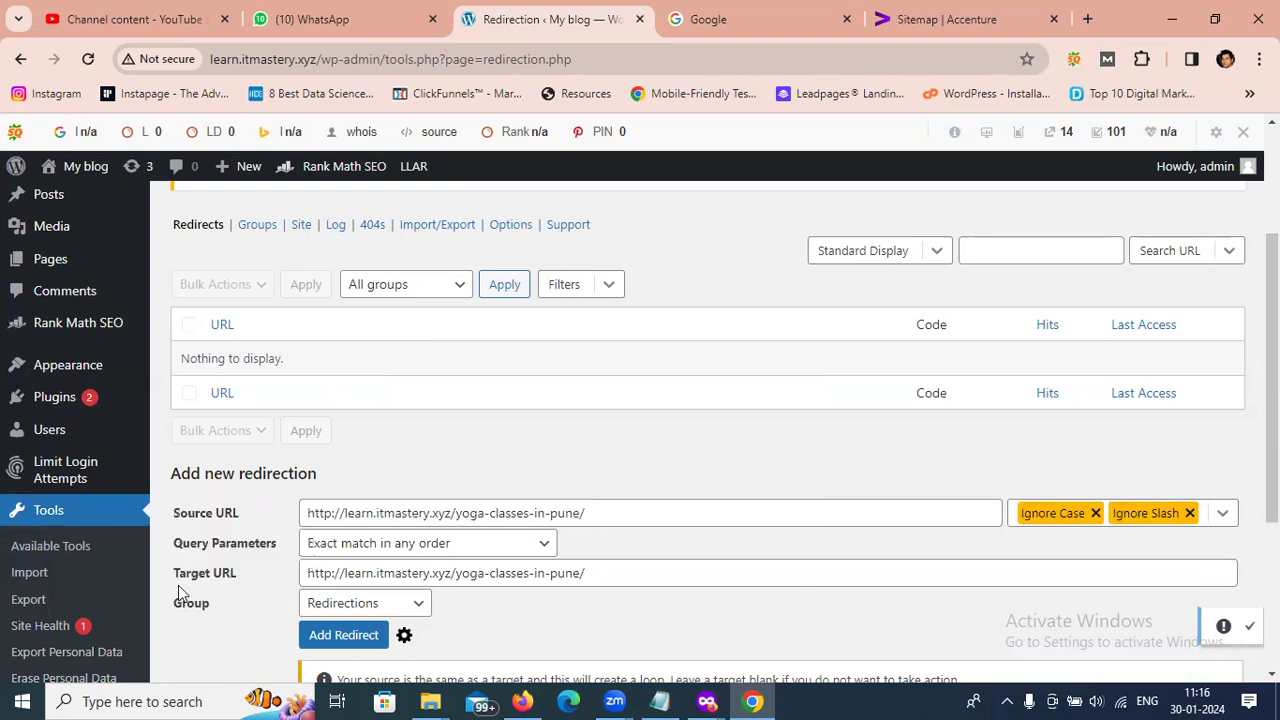
drag(455, 575, 699, 605)
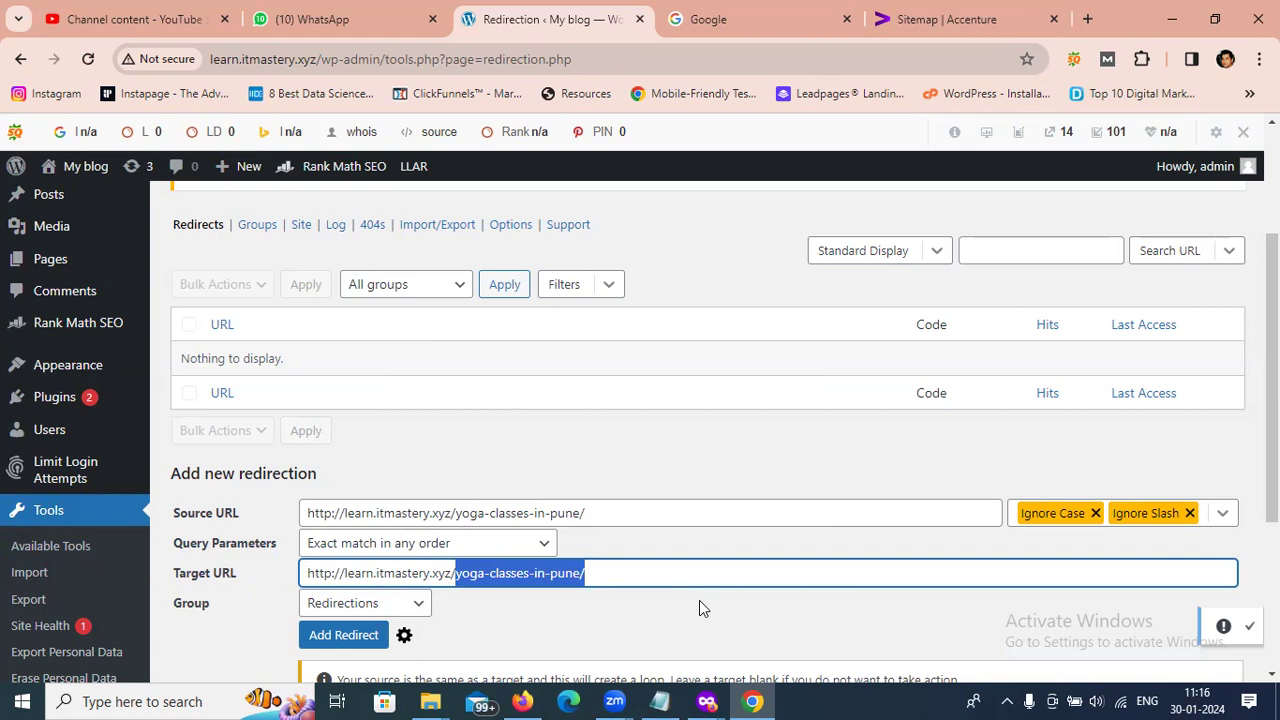
key(BackSpace)
scroll(677, 434, down, 2)
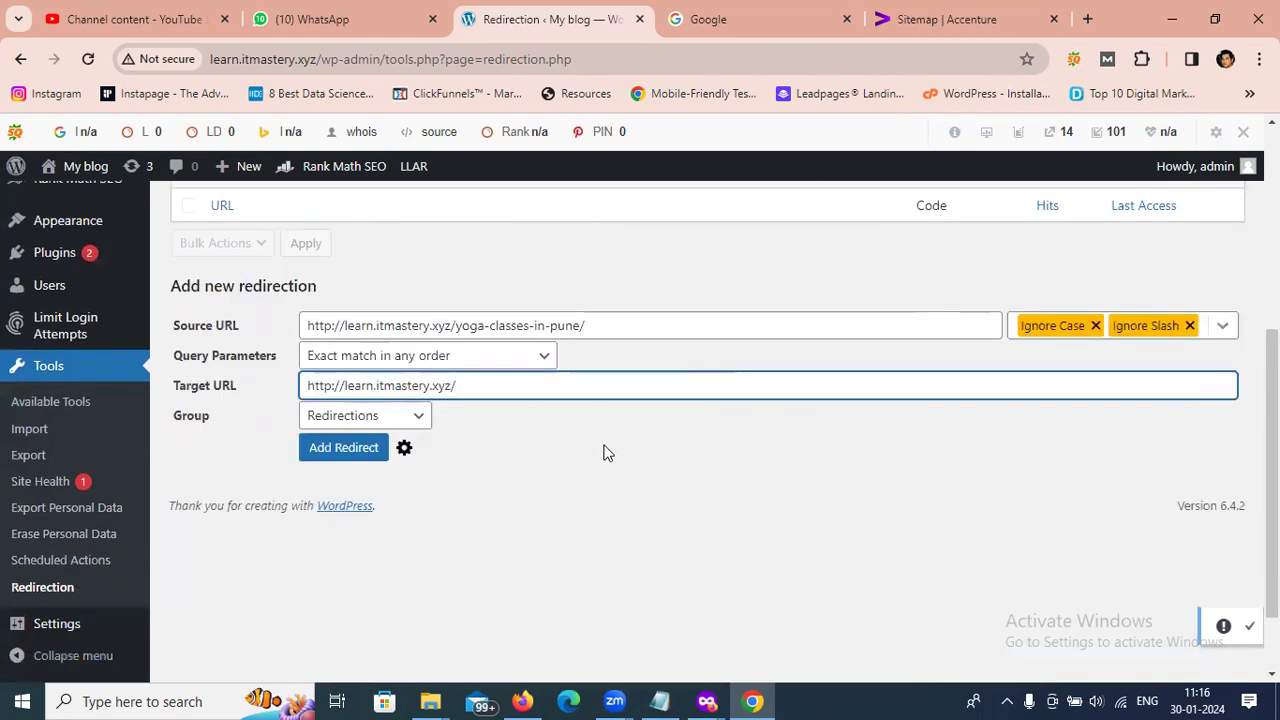
Step: Show the redirection's advanced options and add the redirect with the 301 - Moved Permanently code
click(404, 451)
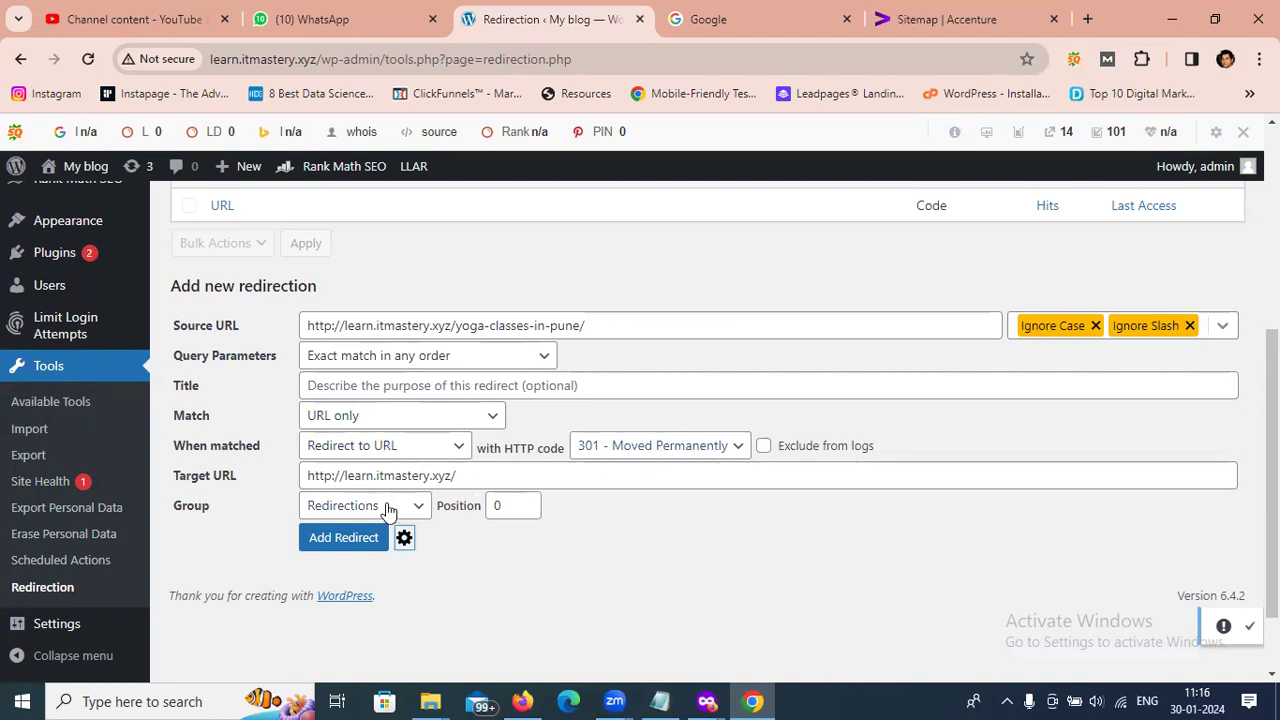
drag(456, 325, 595, 331)
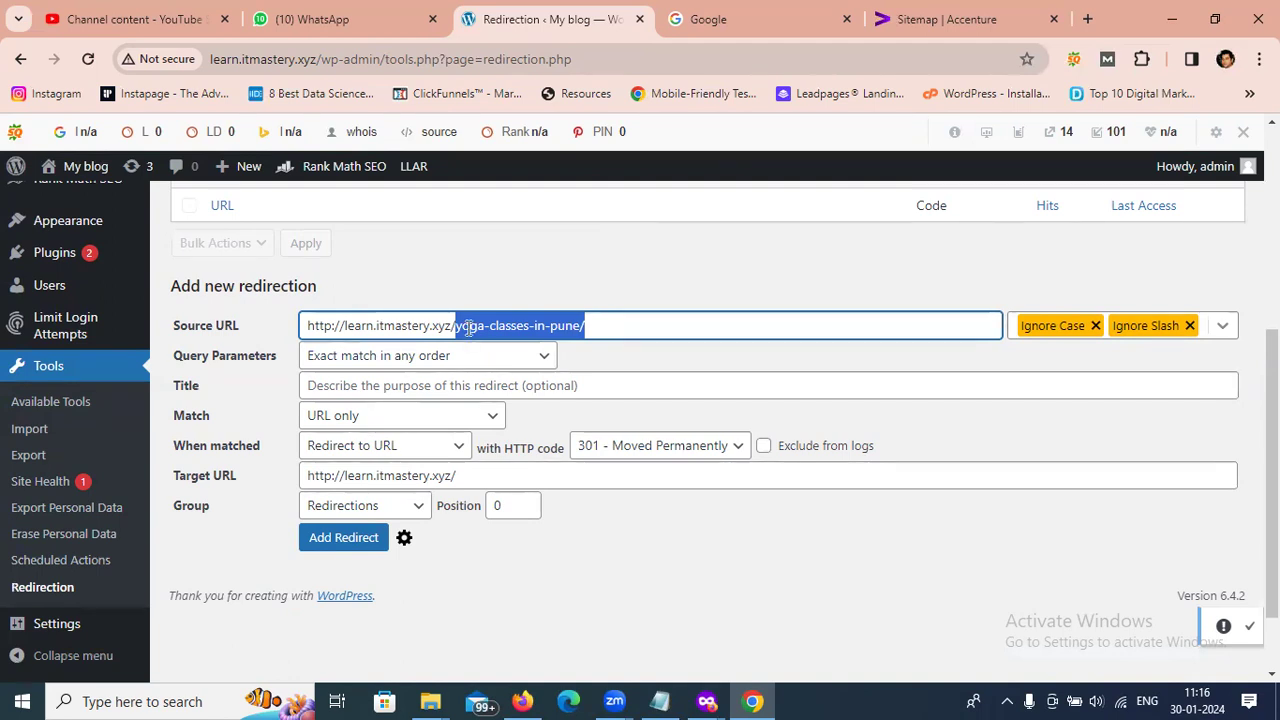
click(362, 545)
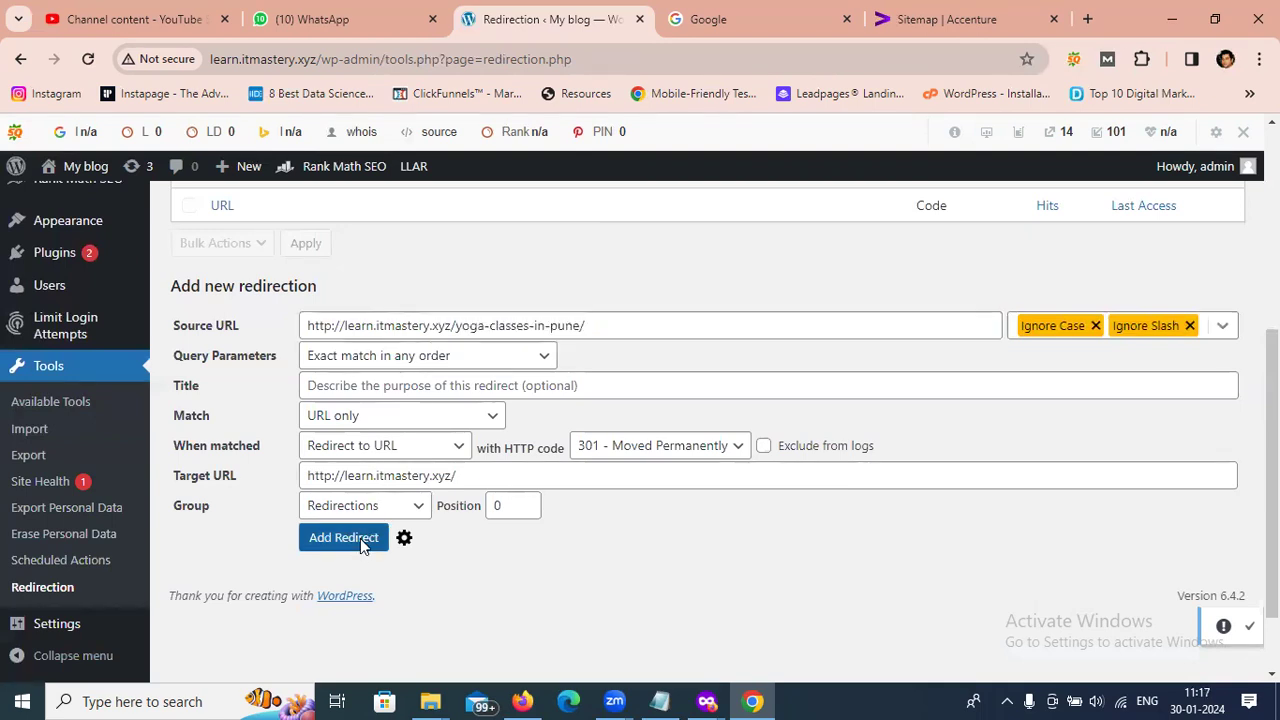
Step: Switch to Firefox, reload learn.itmastery.xyz/yoga-classes-in-pune/ to test the redirect, and check the resulting address
key(alt+Tab)
key(Tab)
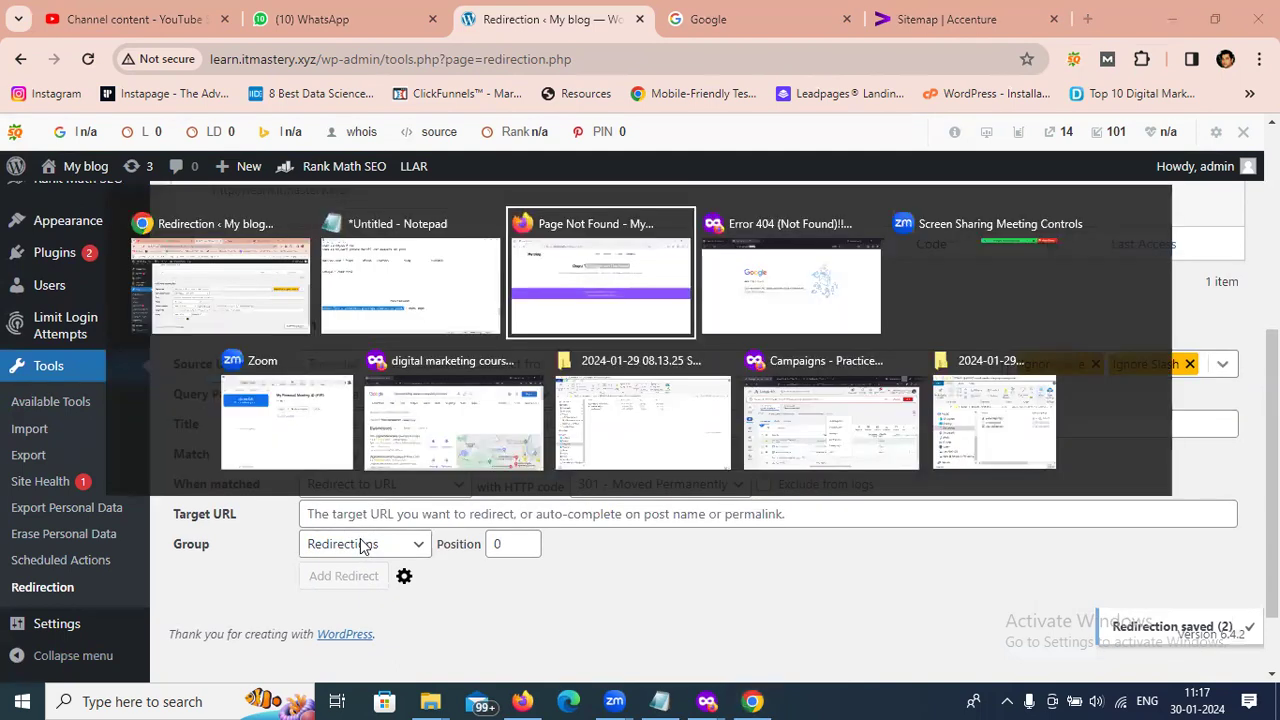
click(570, 62)
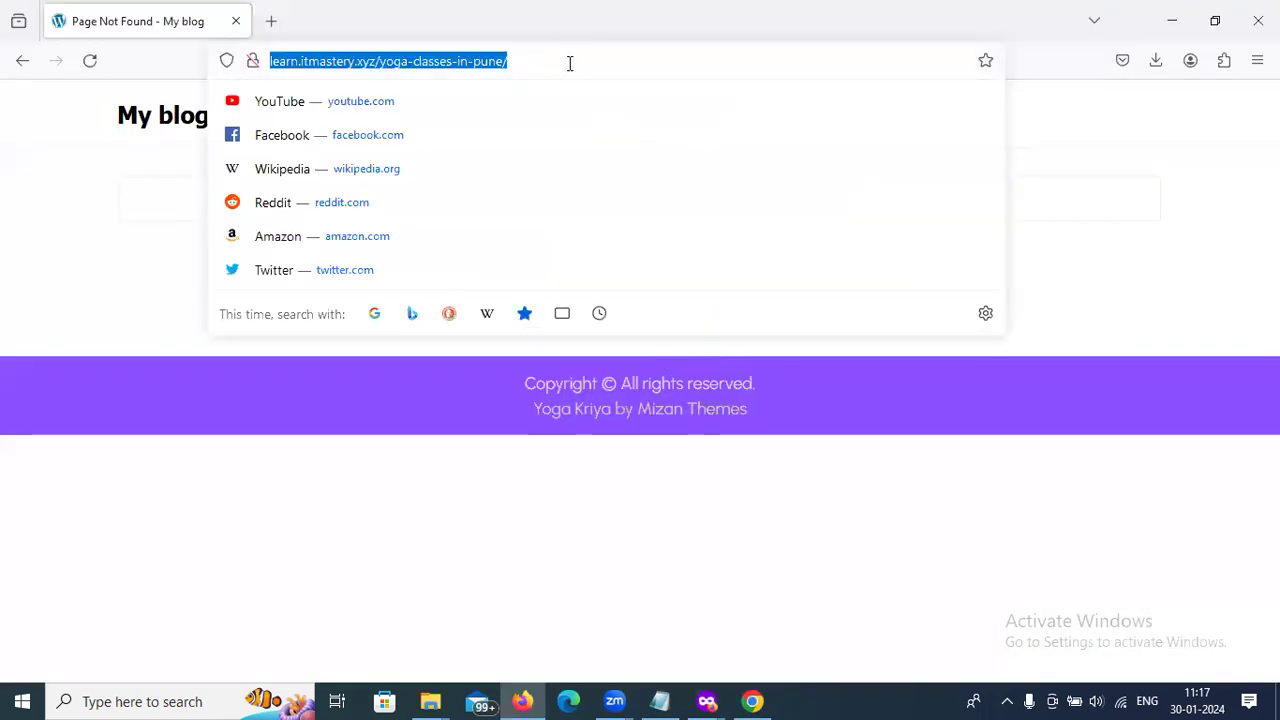
click(570, 63)
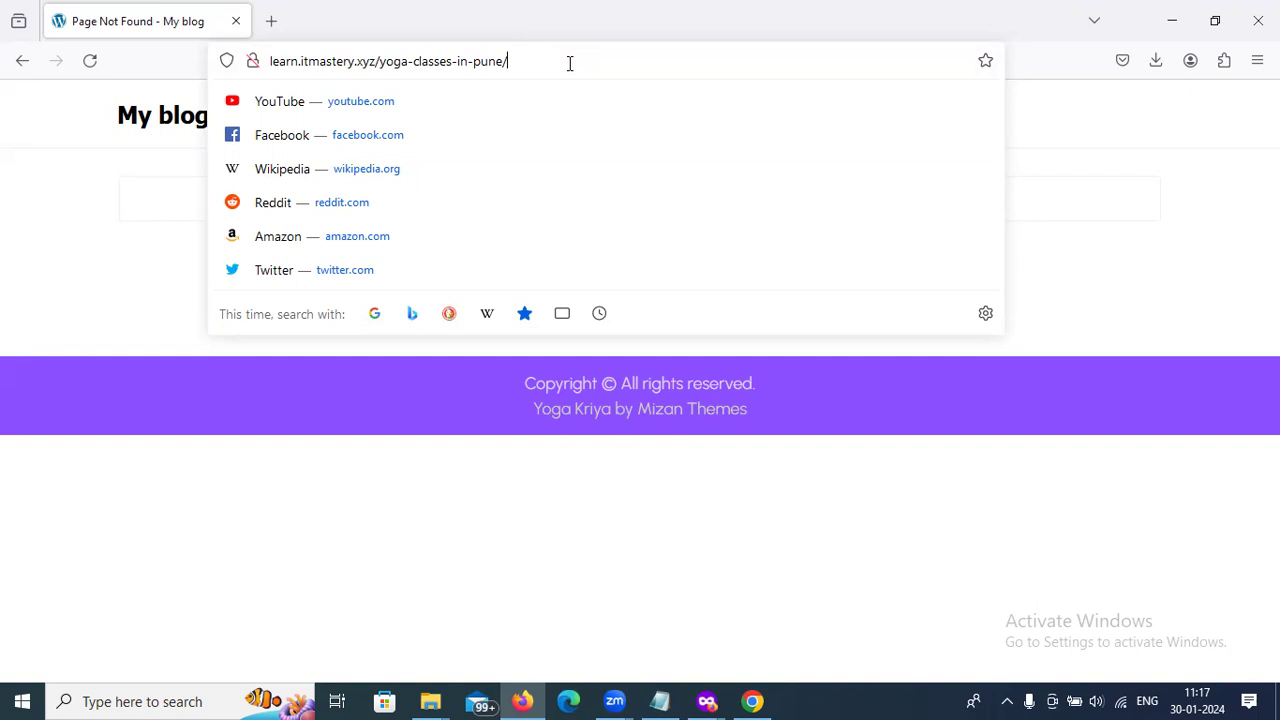
key(Return)
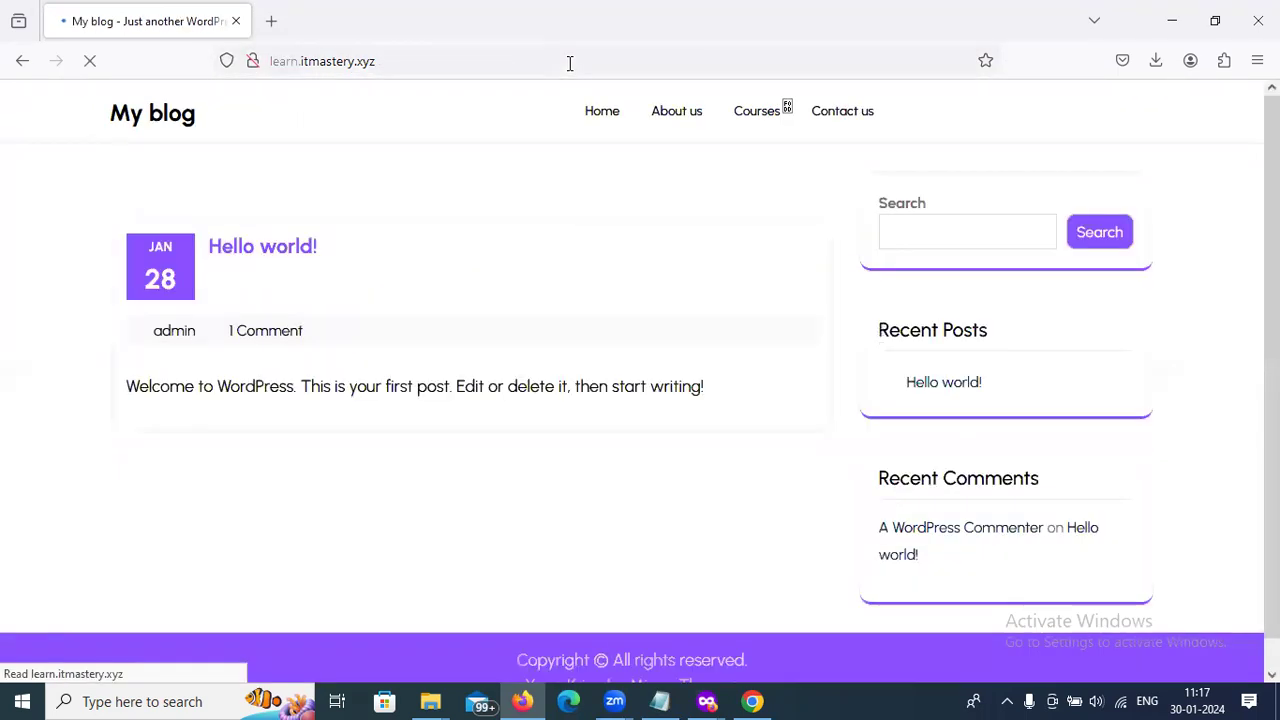
double_click(340, 62)
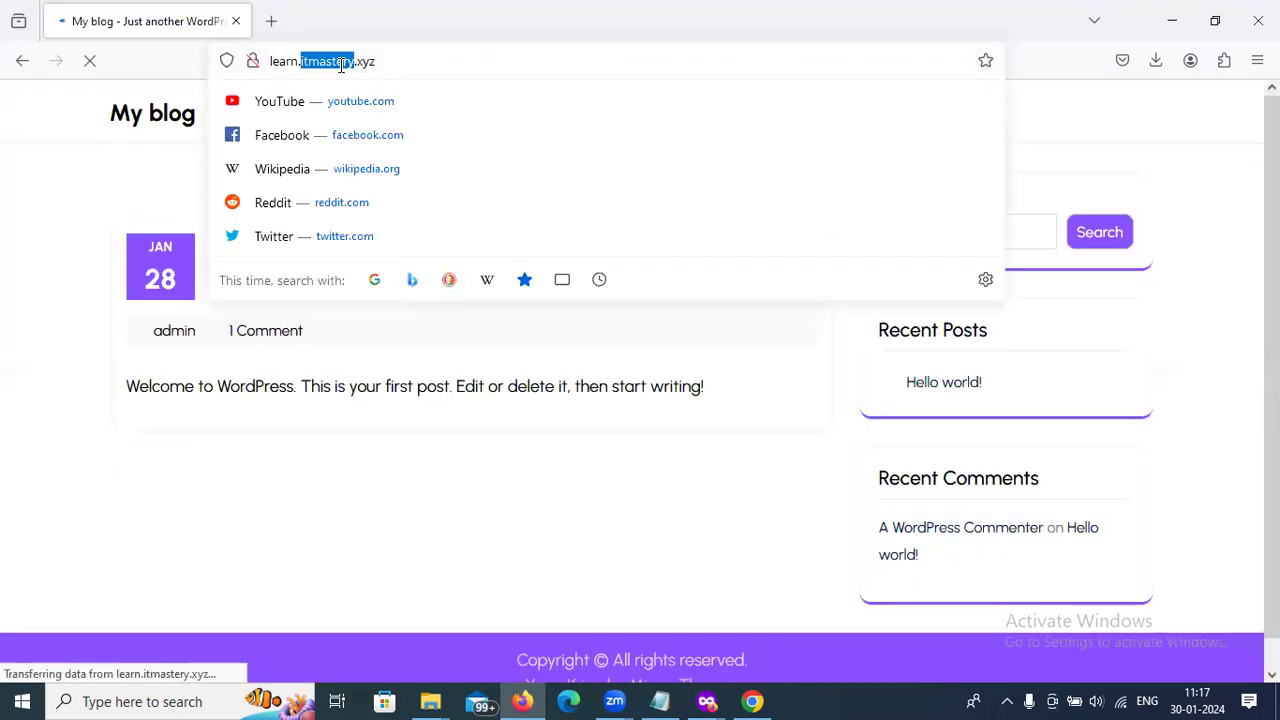
click(23, 235)
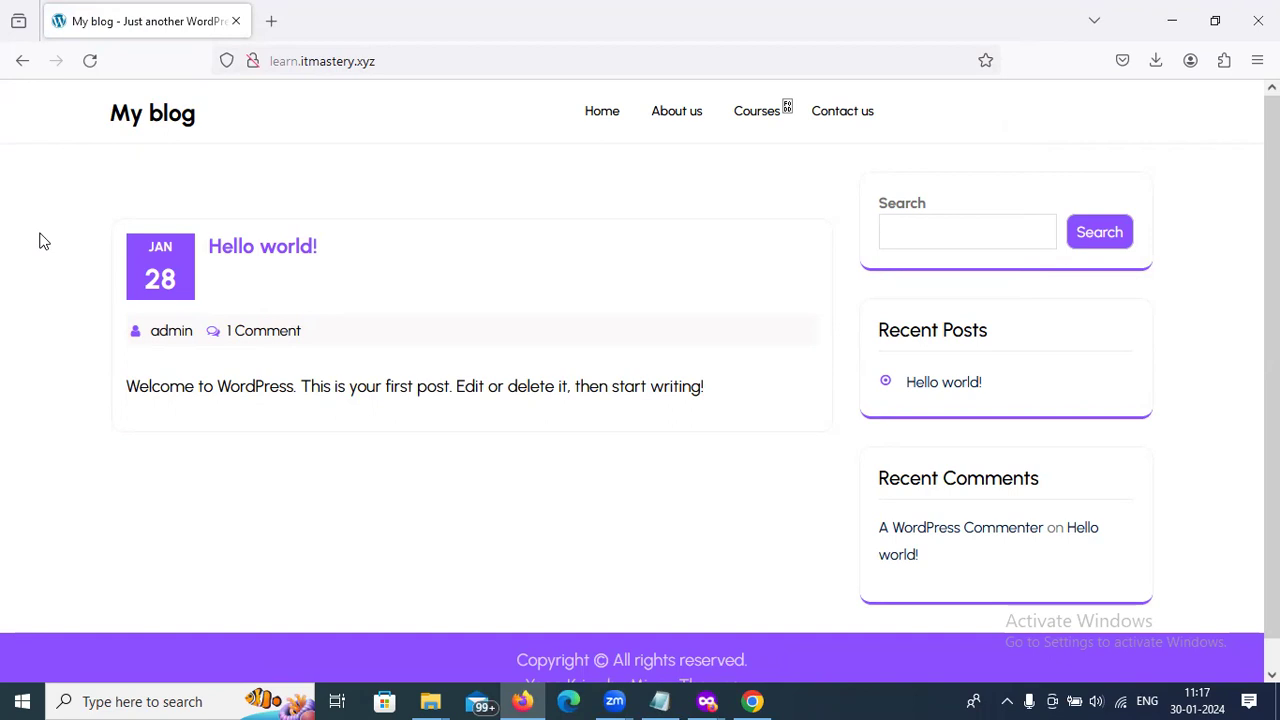
Step: Load starnews.in in a new Firefox tab as another redirection example
click(281, 22)
text(starnews.in)
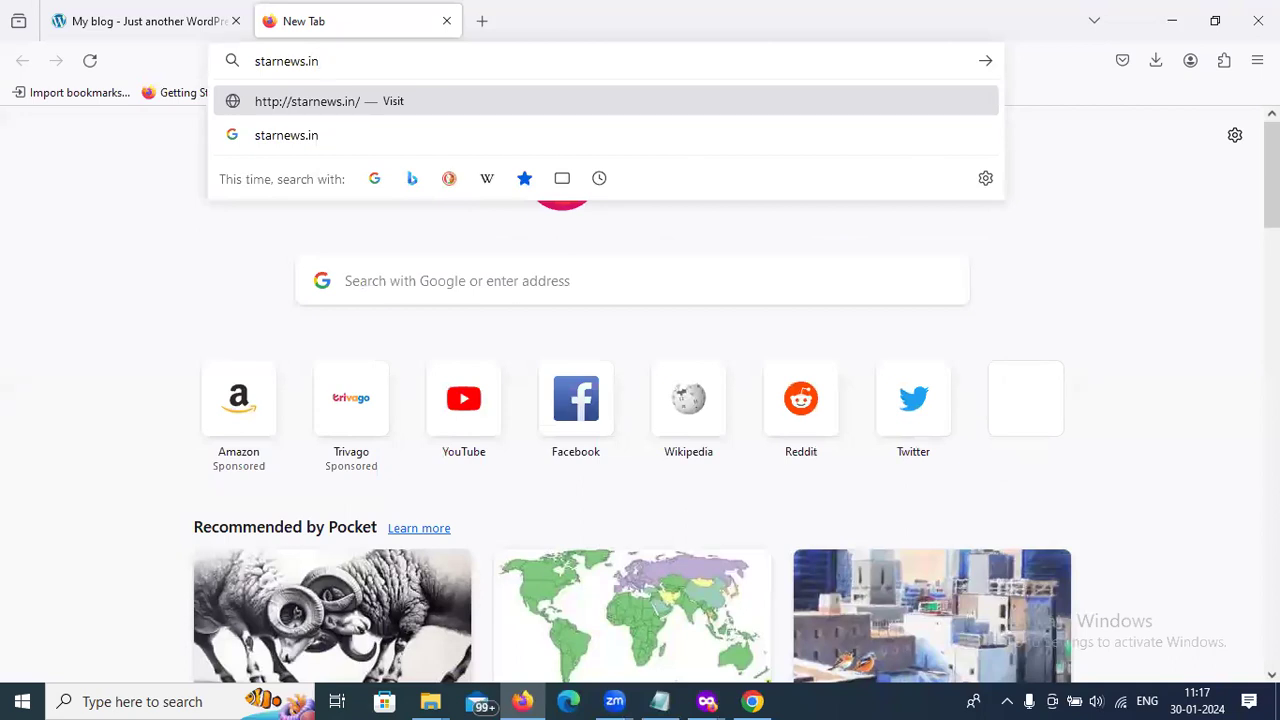
key(Return)
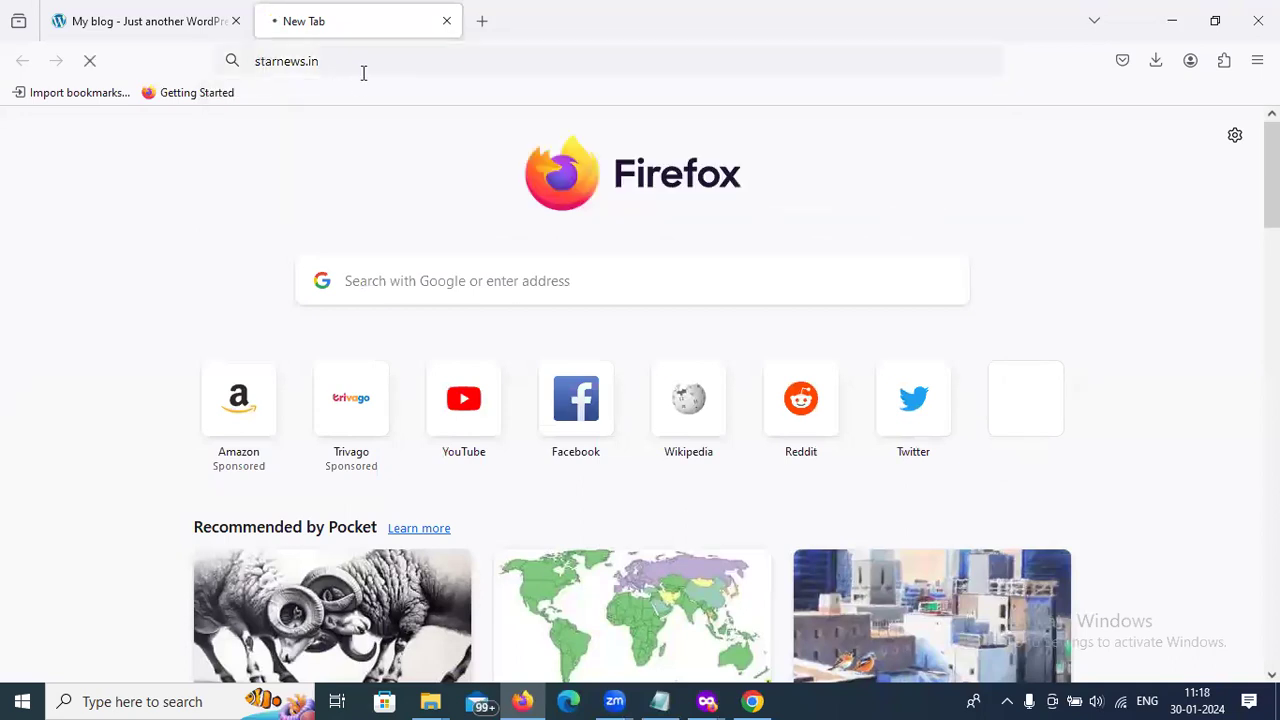
Step: Copy the starnews.in address into the Notepad notes above the redirection heading and add "- - - >" after it
click(363, 72)
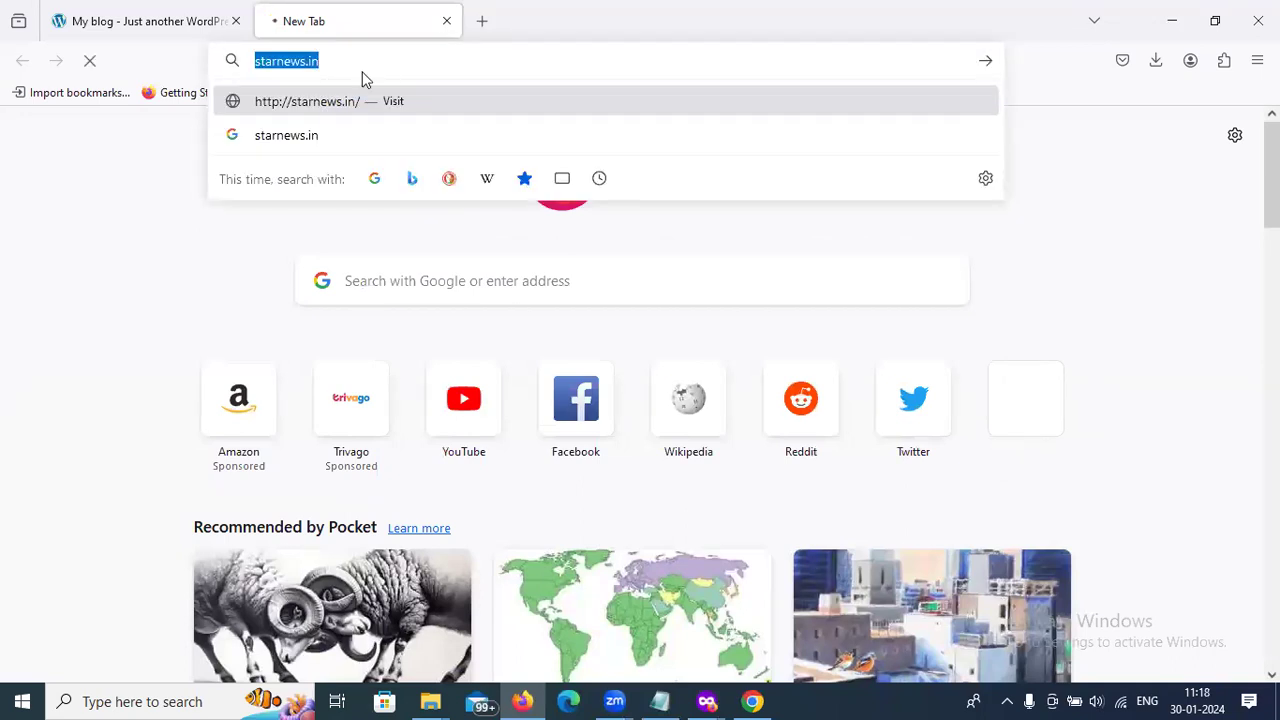
key(alt+Tab)
key(Tab)
click(43, 551)
click(28, 315)
key(ctrl+v)
text(- - -  >)
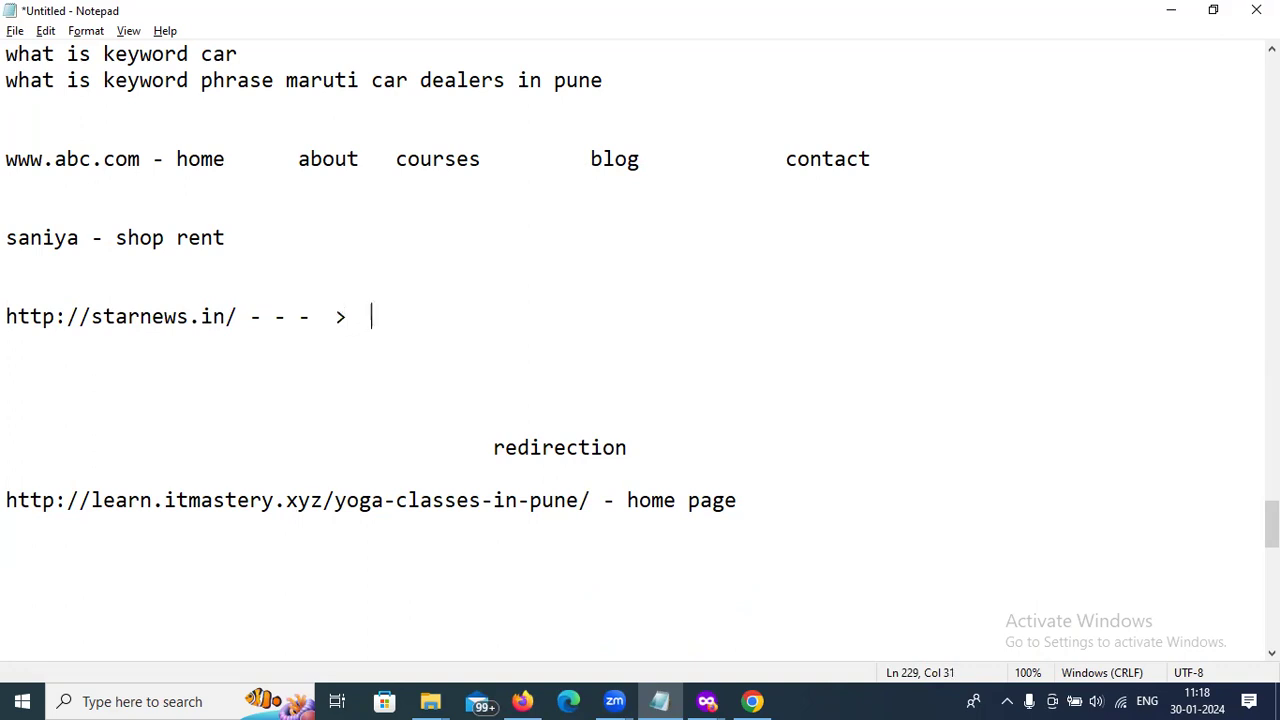
Step: Return to Firefox and load starnews.in again to check where it redirects
key(alt+Tab)
key(Tab)
key(alt+shift+Tab)
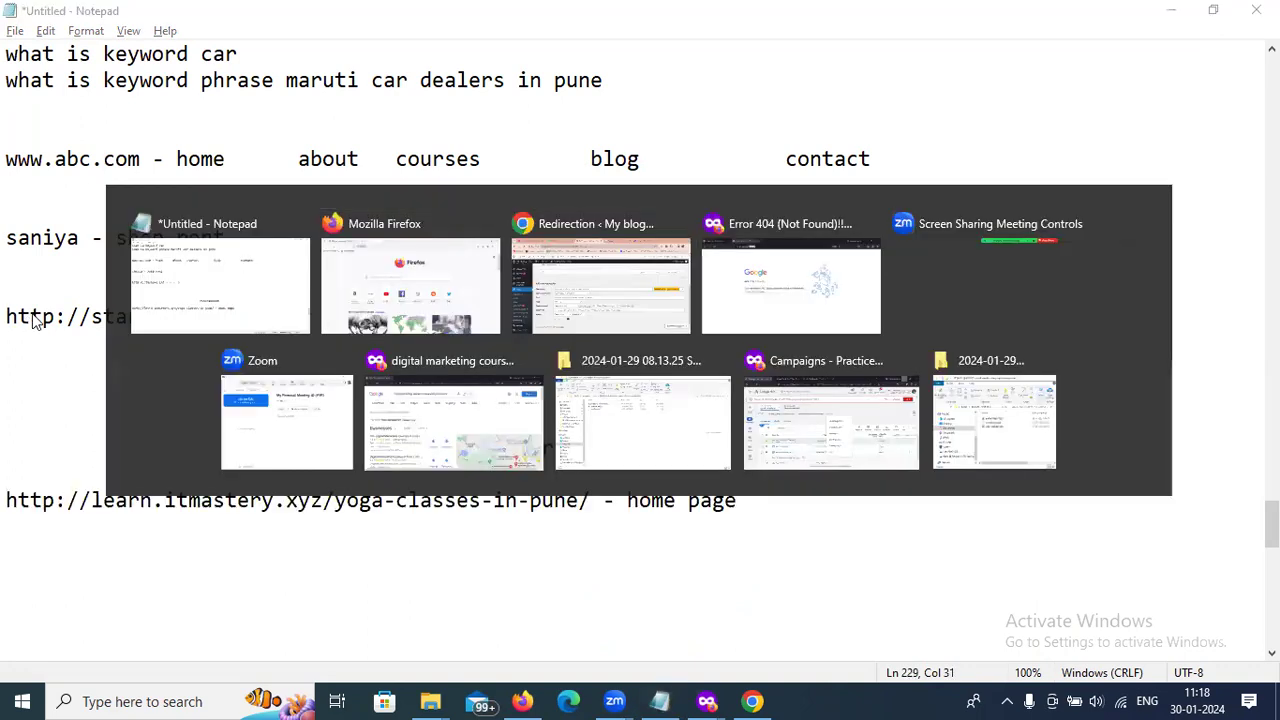
click(354, 71)
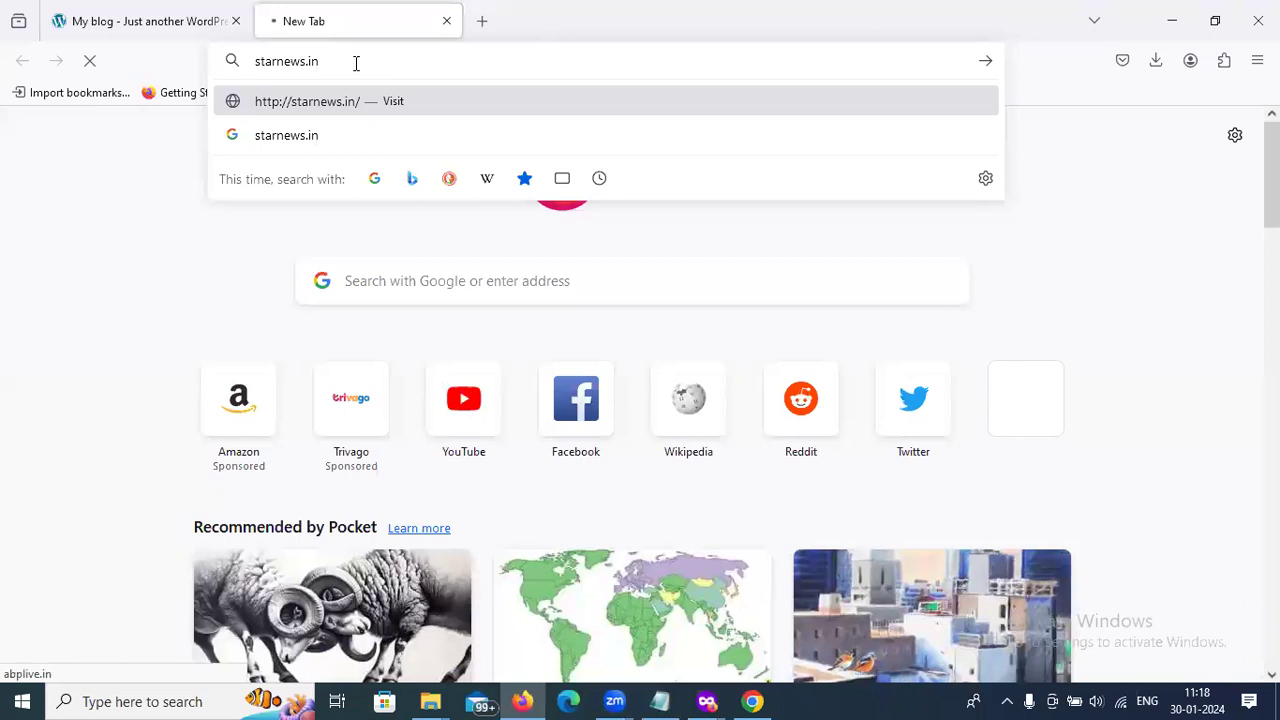
key(Return)
Step: Switch to Chrome and load starnews.in in a new tab
key(alt+Tab)
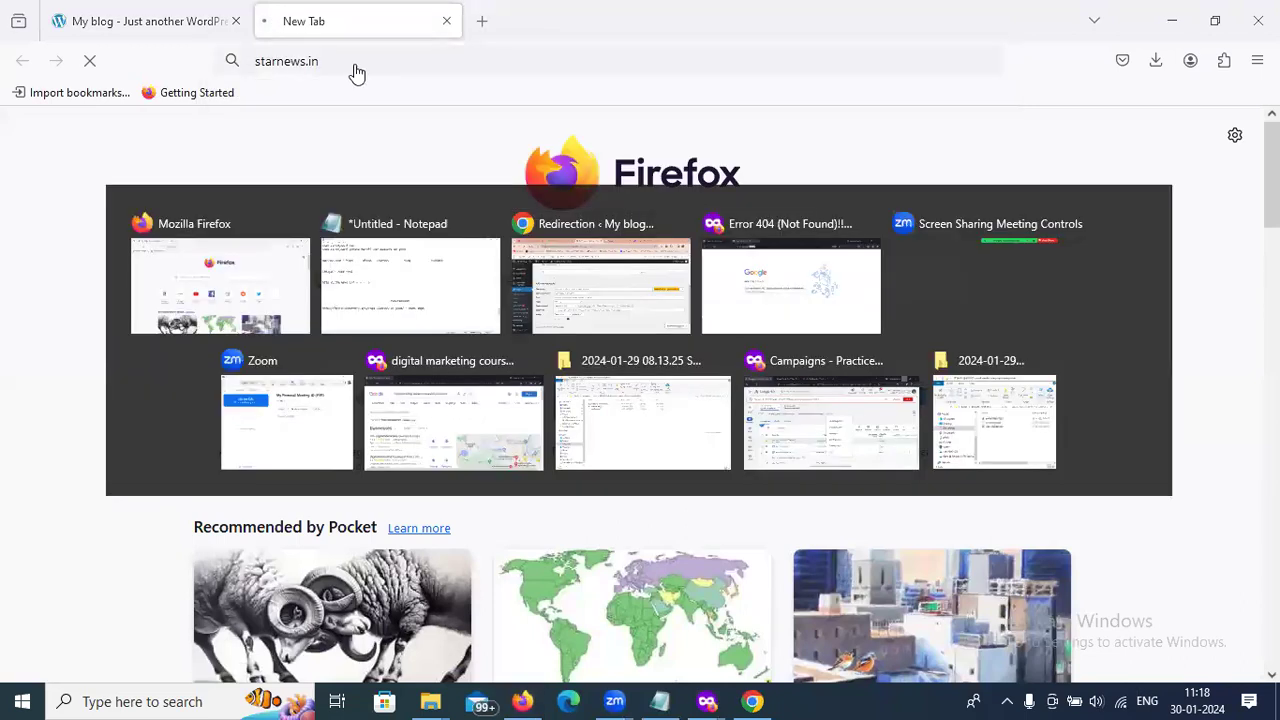
click(1088, 19)
text(starnews.in)
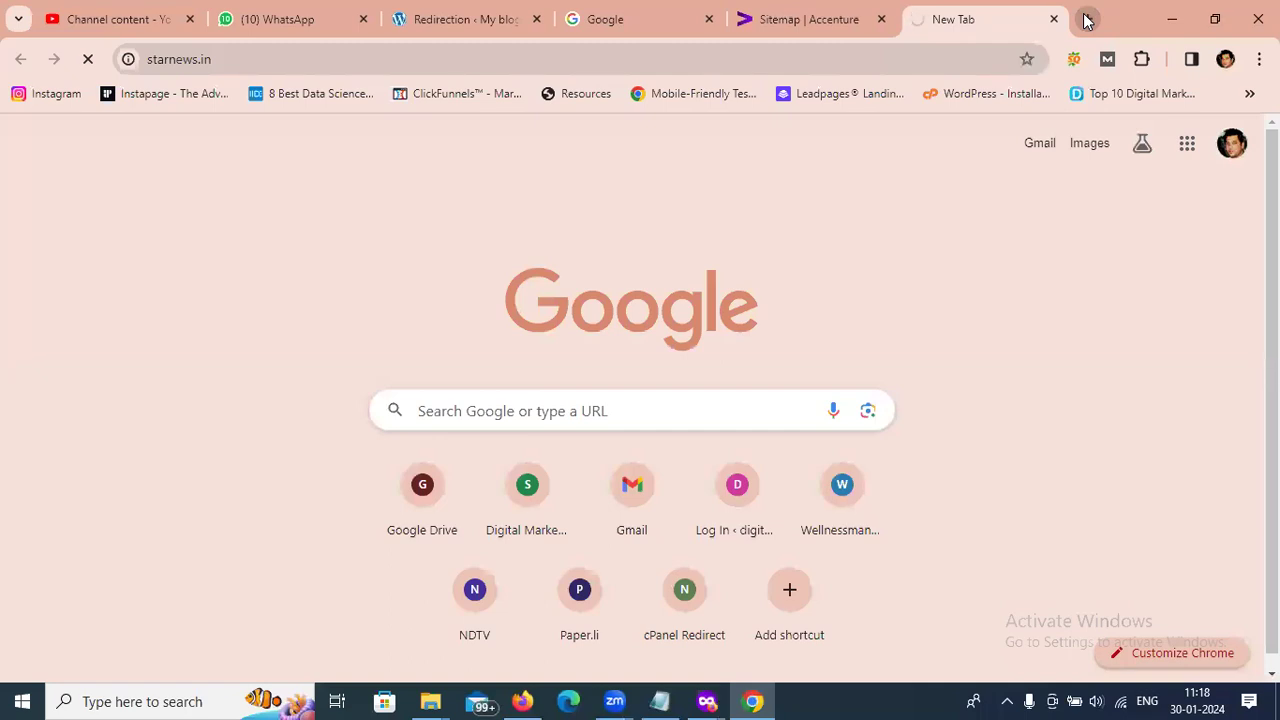
Step: Load fb.com in another new Chrome tab as a further redirection example
click(1087, 21)
text(fb.com)
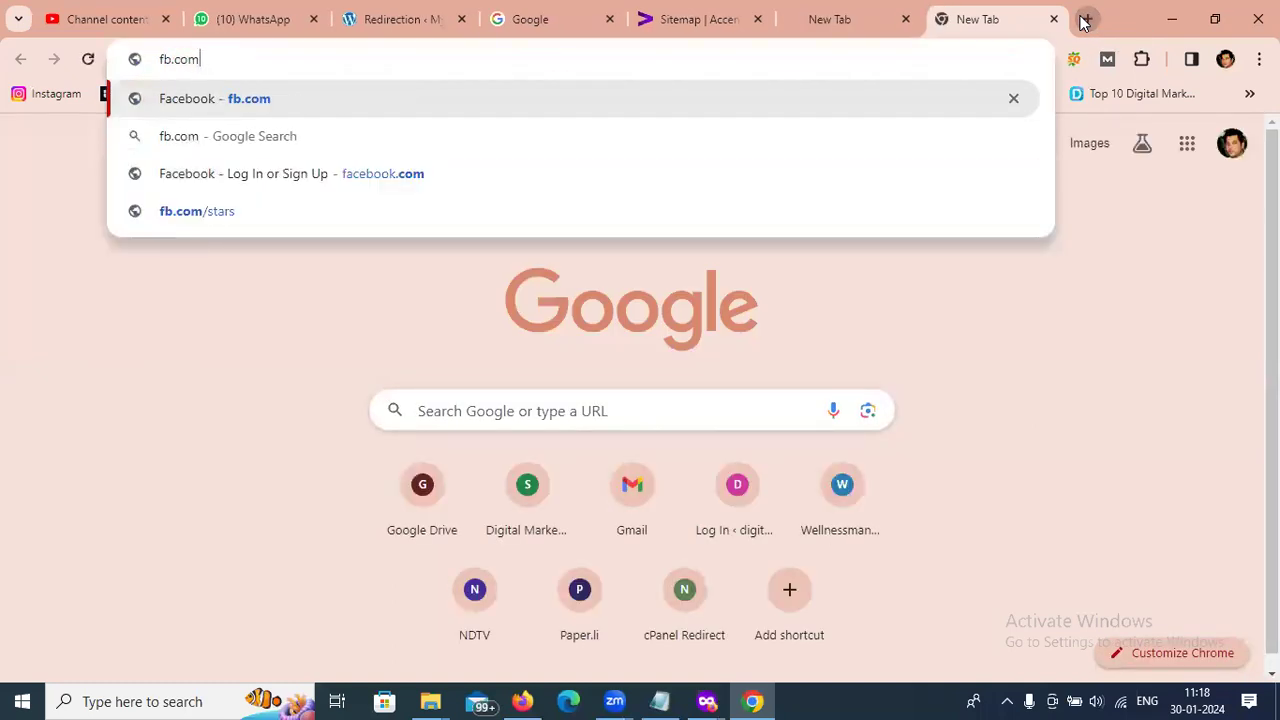
key(Return)
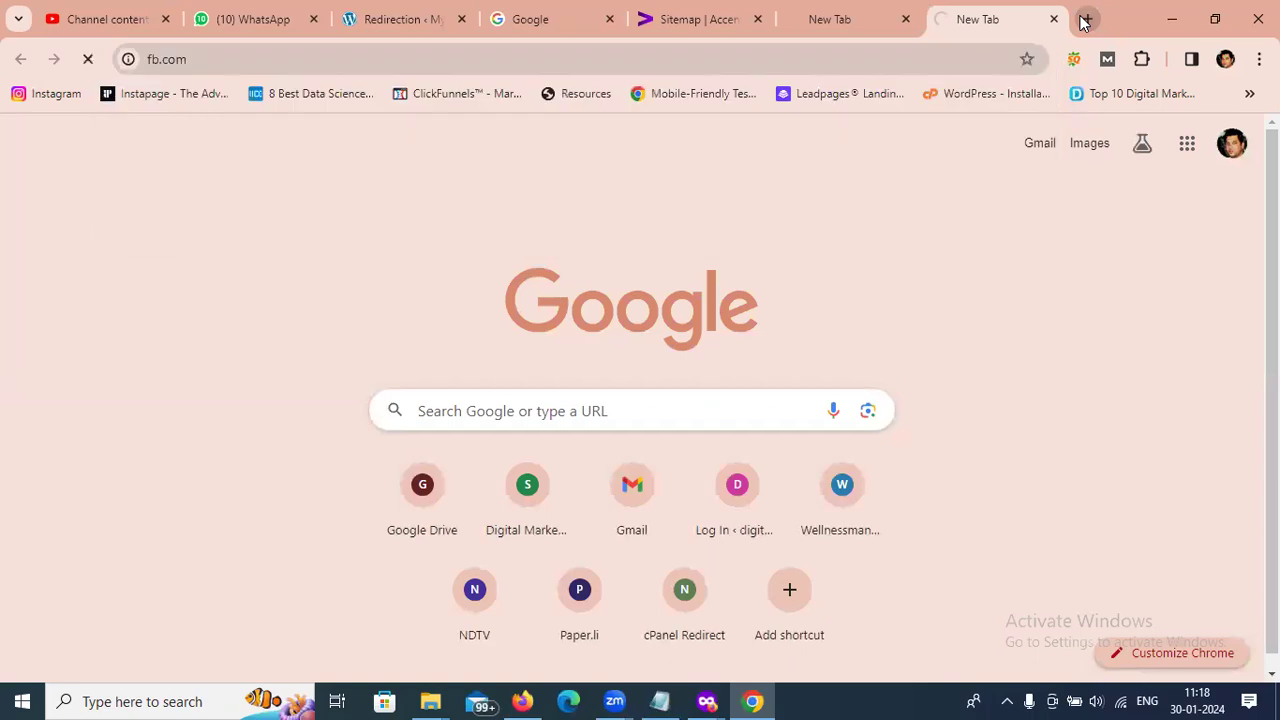